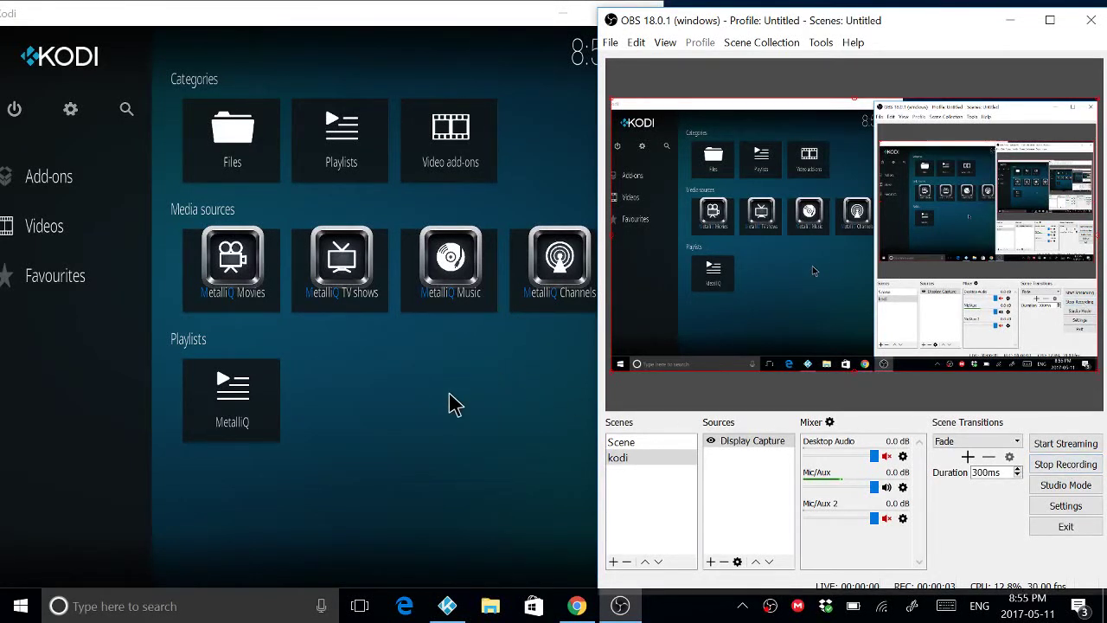
# Switch to the Kodi window and display it in full screen.
pyautogui.click(441, 417)
pyautogui.press('\\')
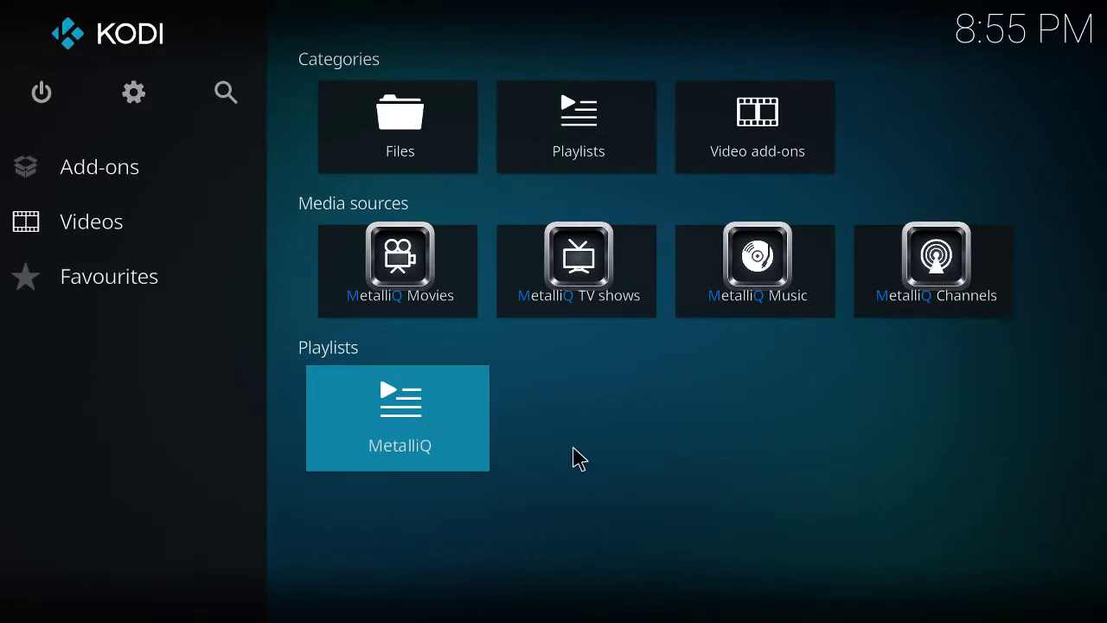
pyautogui.press('Up')
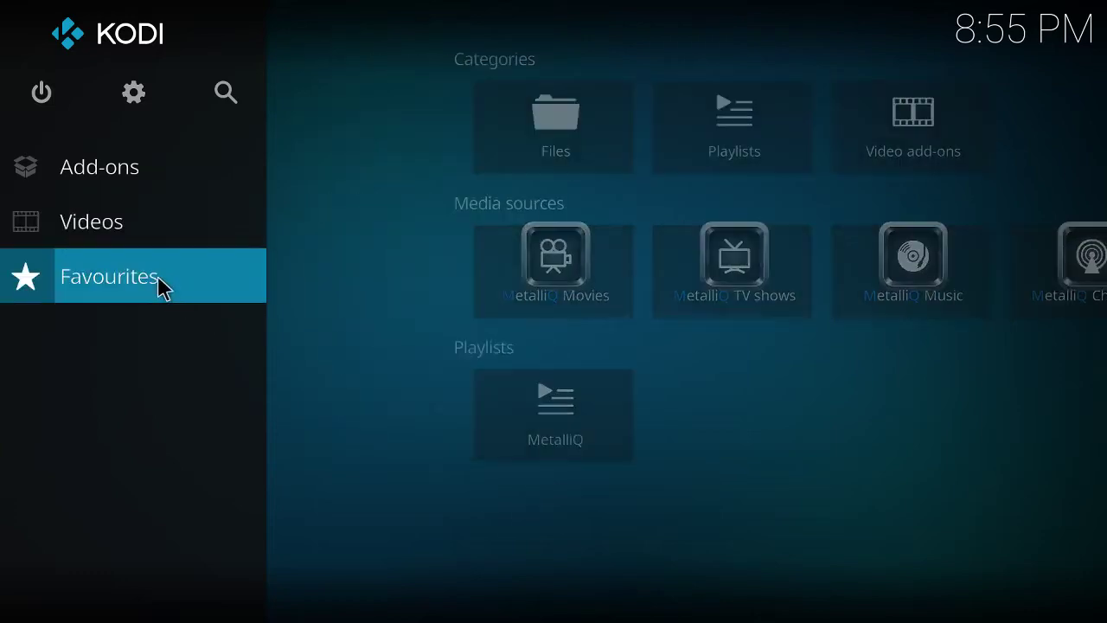
# Enable unknown sources in the system's add-on settings, accept the warning, and leave the system settings.
pyautogui.moveTo(159, 270)
pyautogui.moveTo(129, 188)
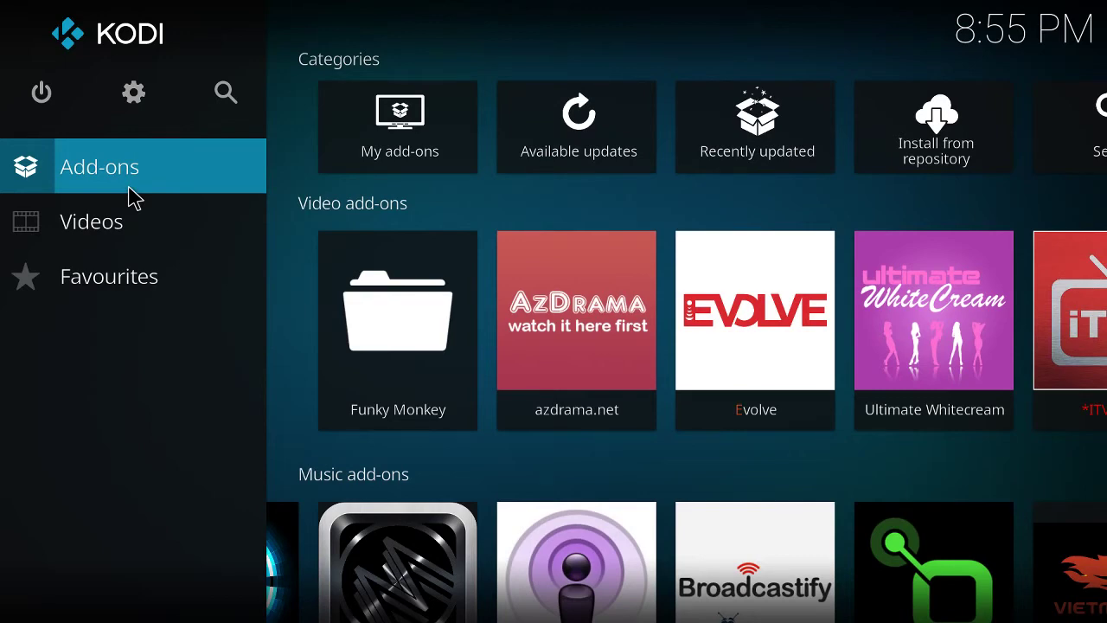
pyautogui.click(131, 93)
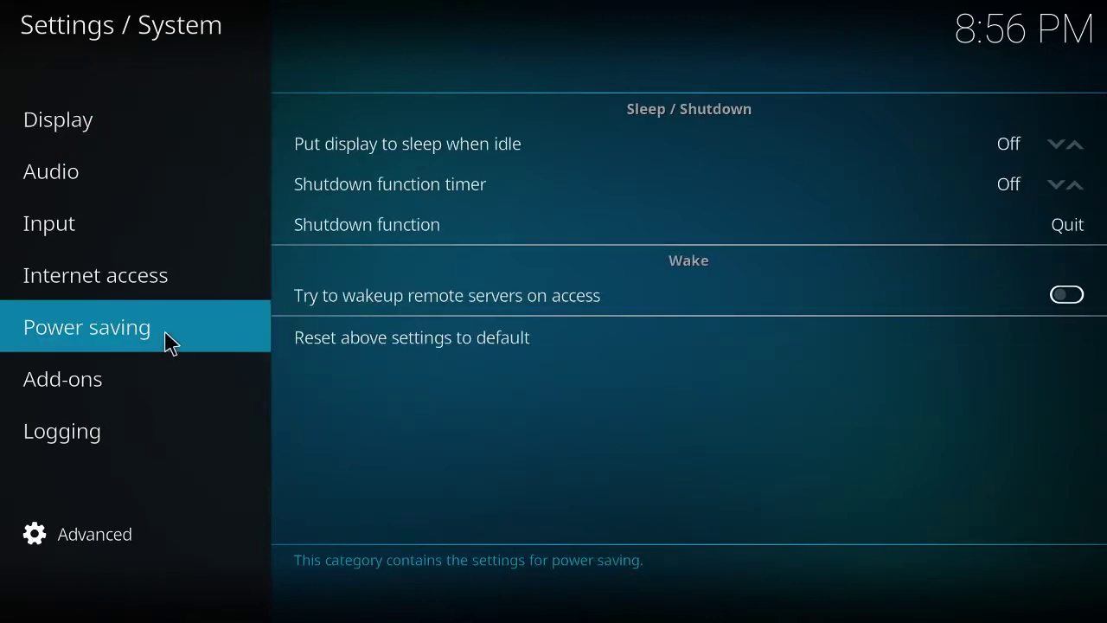
pyautogui.moveTo(143, 383)
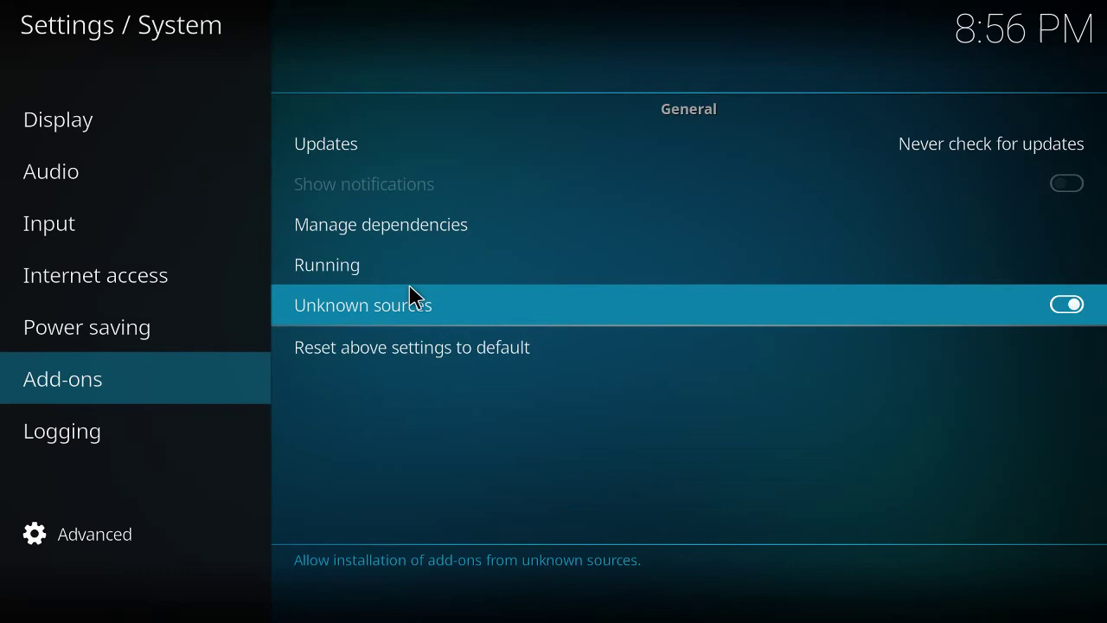
pyautogui.click(418, 311)
pyautogui.click(418, 311)
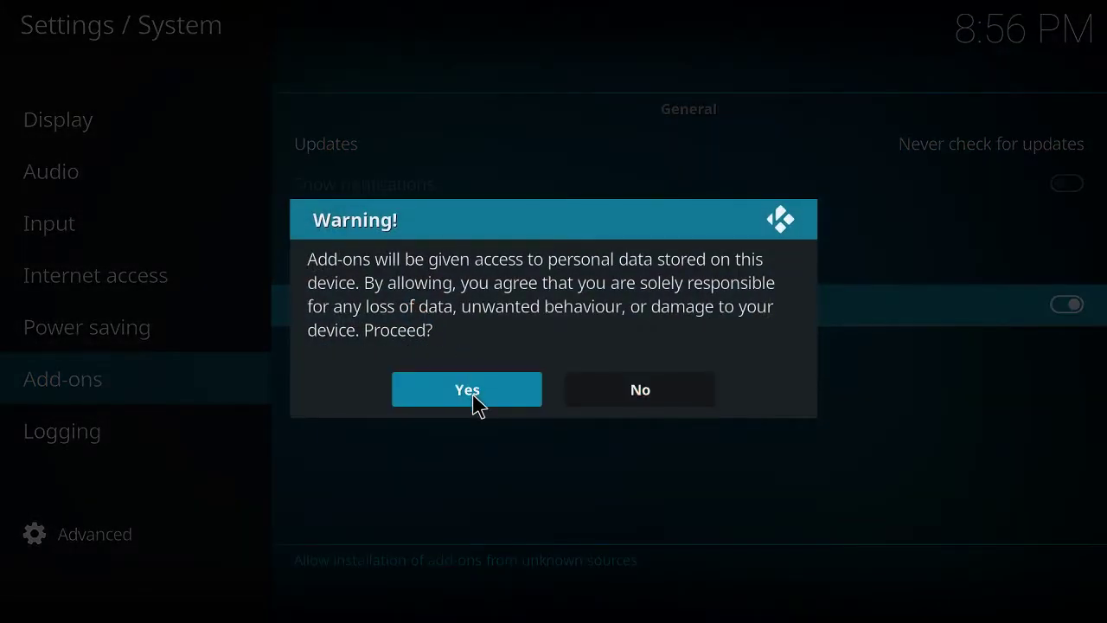
pyautogui.click(474, 399)
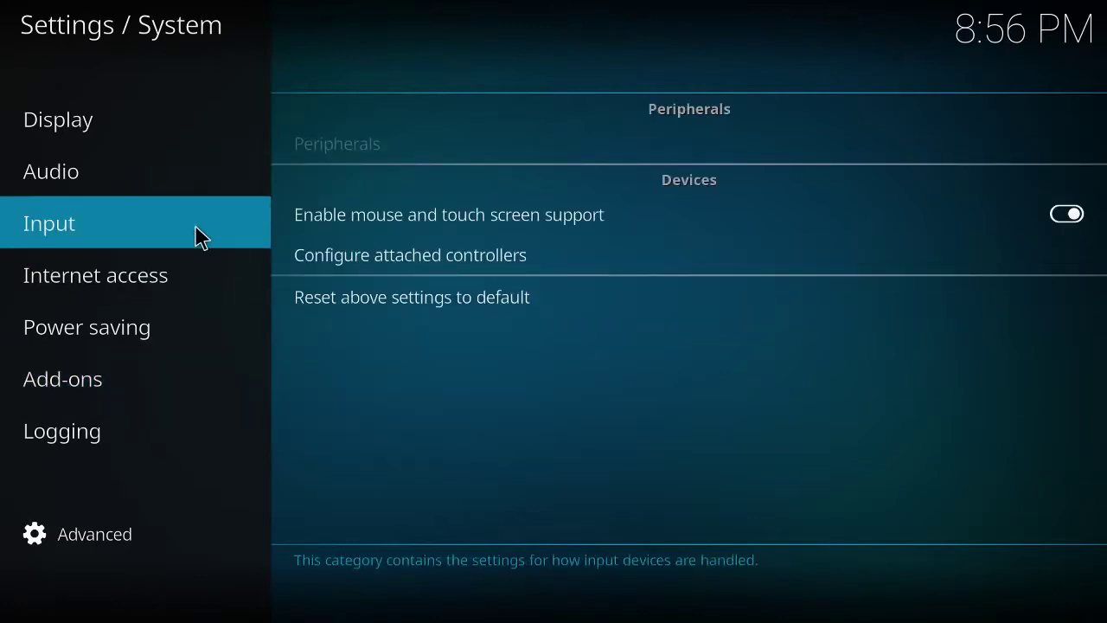
pyautogui.press('Escape')
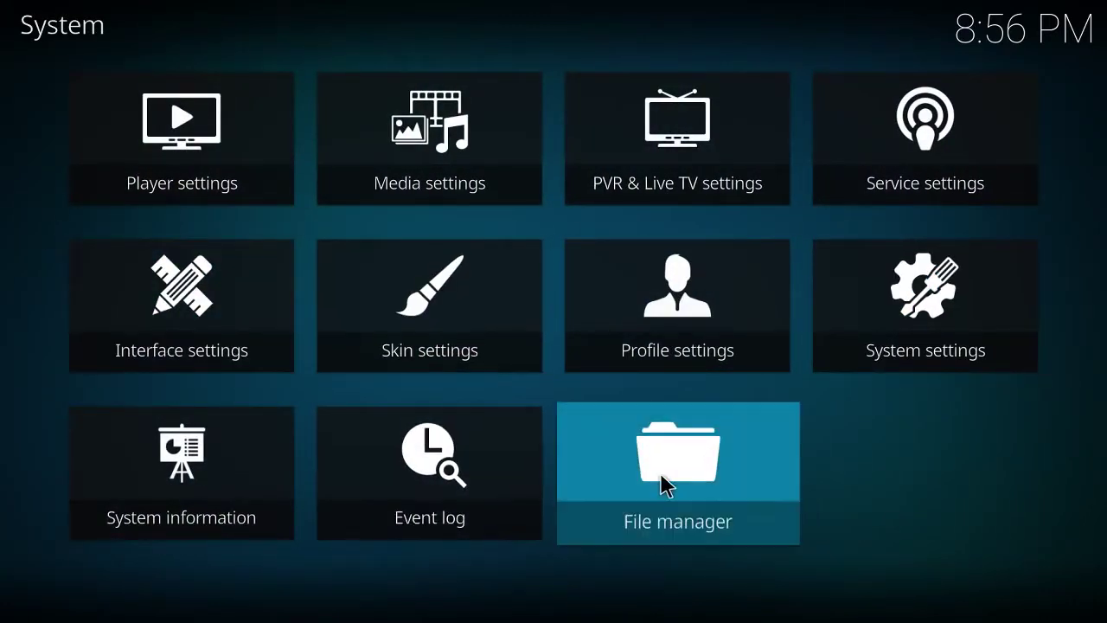
# Open the file manager and start adding a new file source.
pyautogui.click(699, 485)
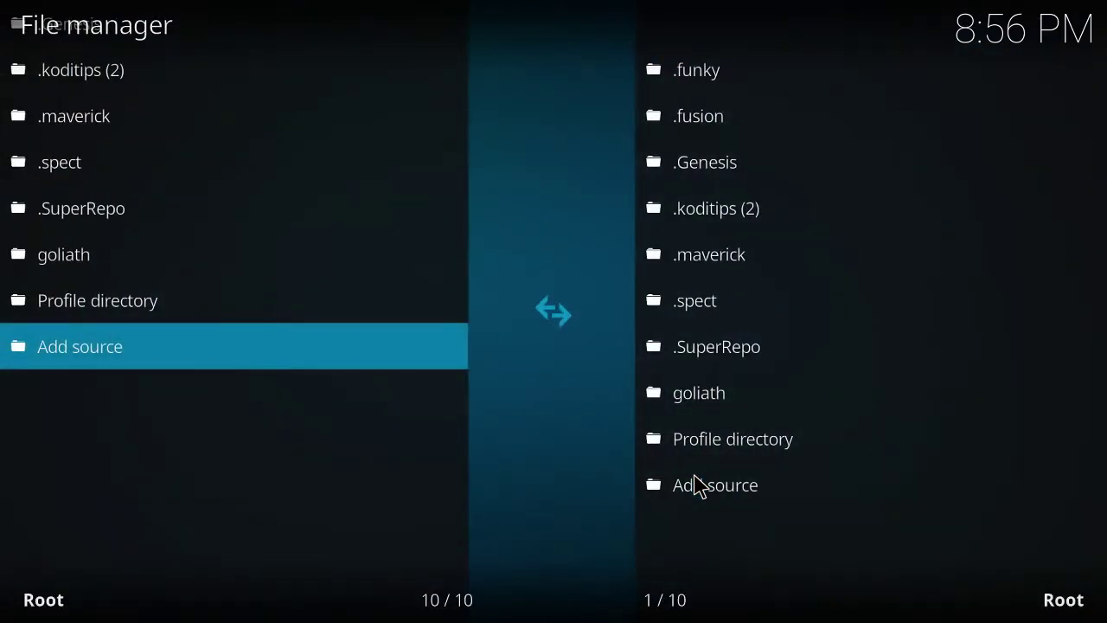
pyautogui.scroll(-2, 699, 484)
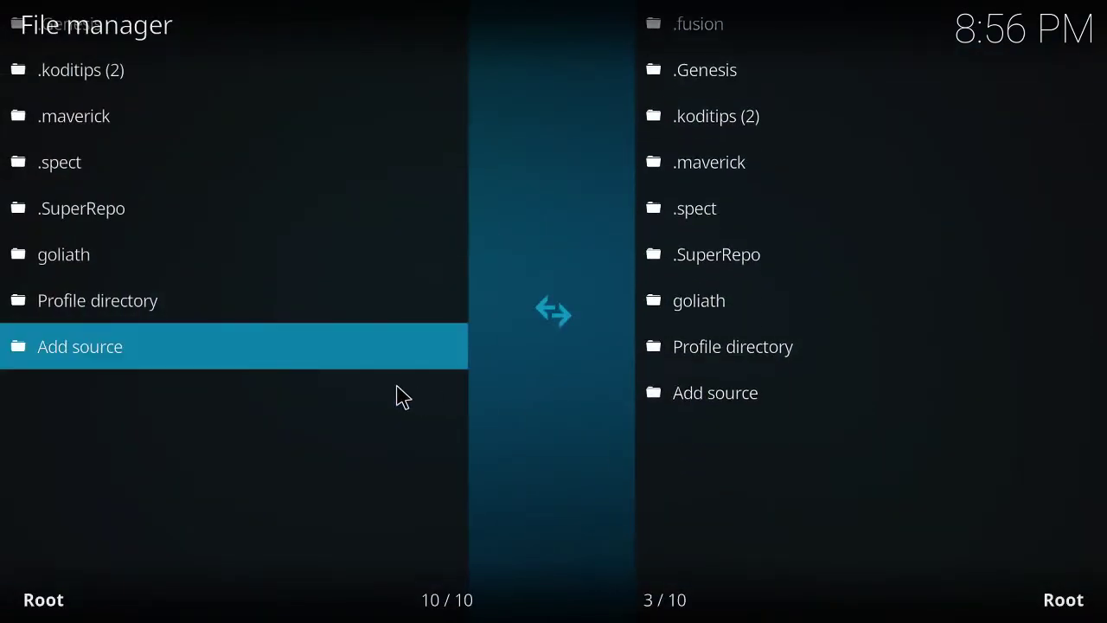
pyautogui.click(243, 359)
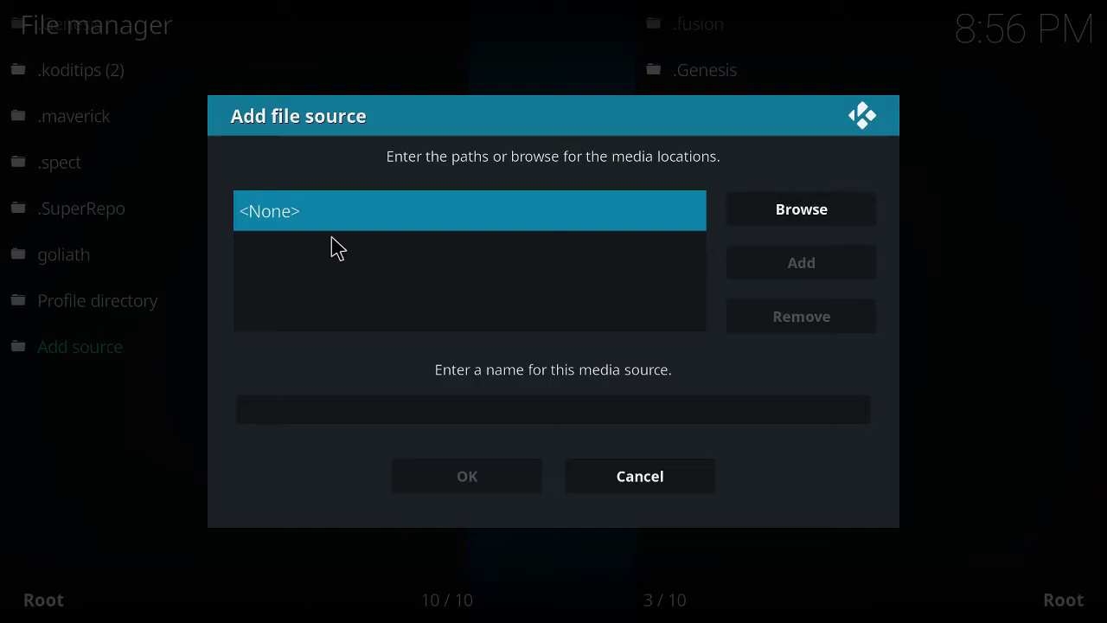
# Enter http:/i4arepo.web44.net/irepo as the path of the new file source.
pyautogui.click(359, 227)
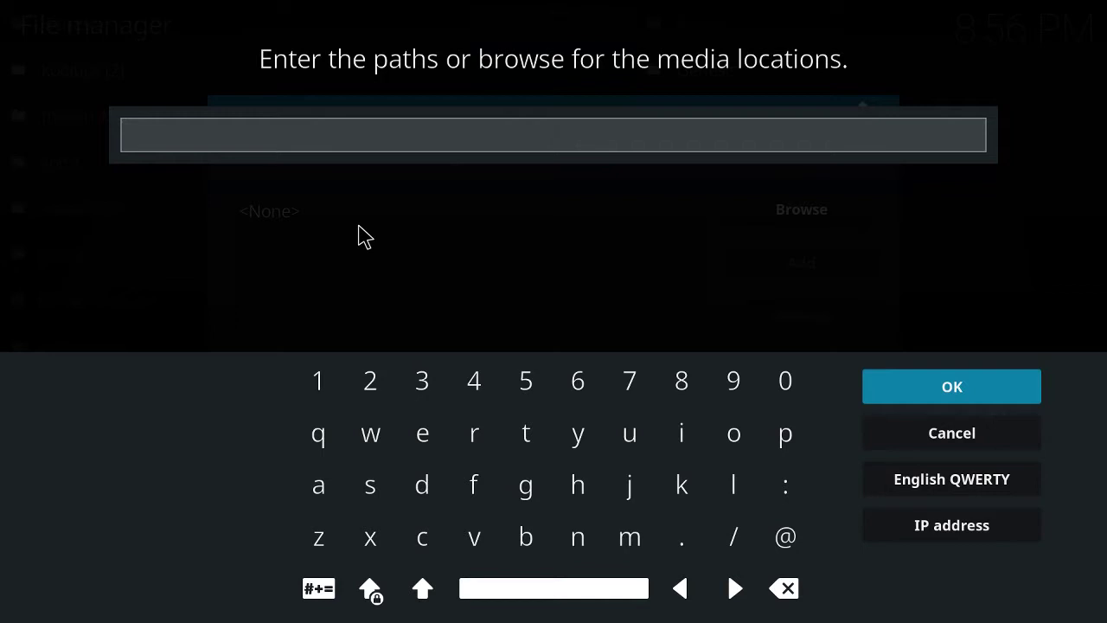
pyautogui.write('http')
pyautogui.write(':')
pyautogui.write('/')
pyautogui.write('/')
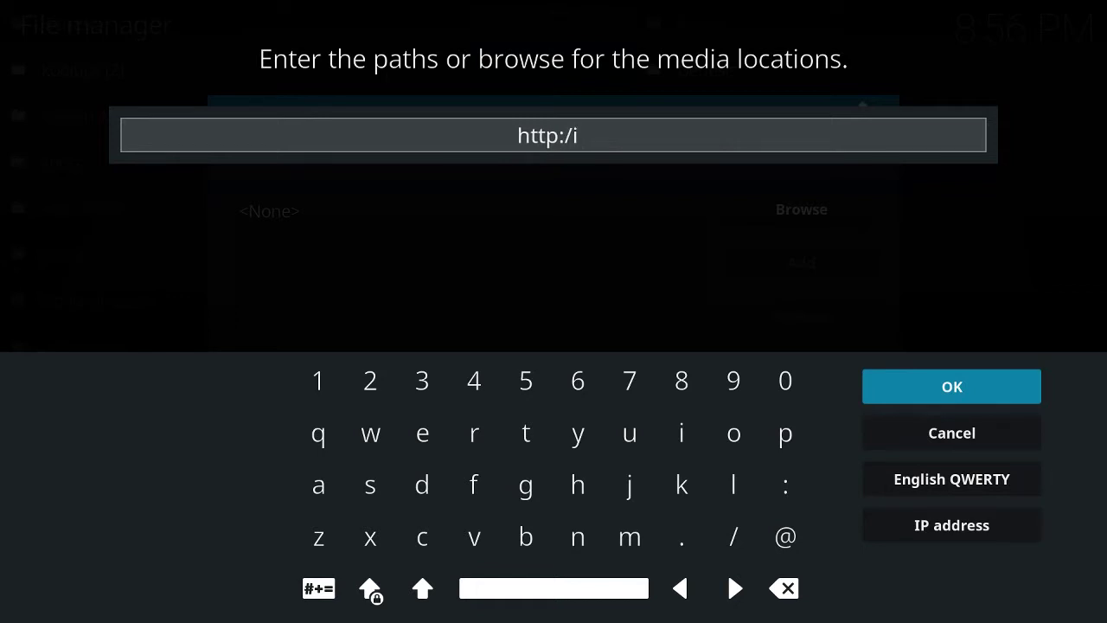
pyautogui.write('4ar')
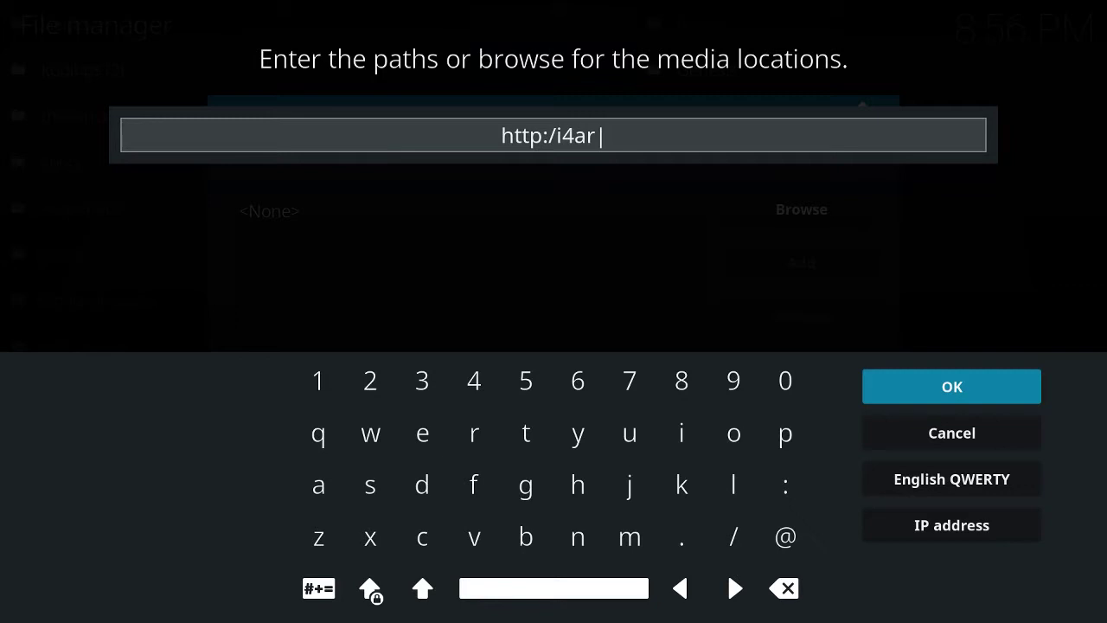
pyautogui.write('epo')
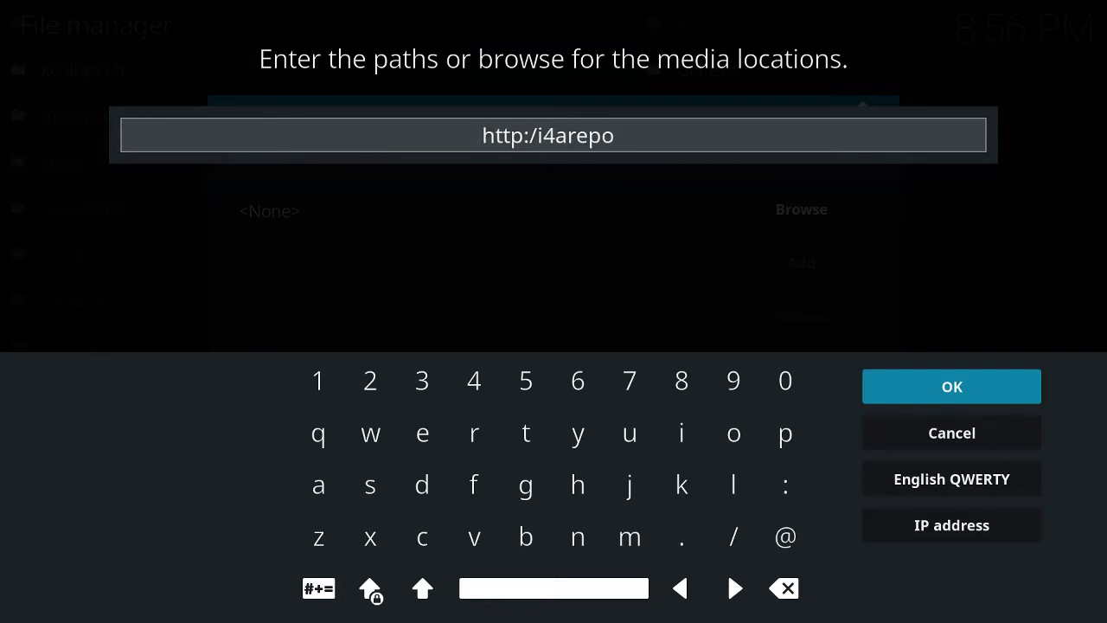
pyautogui.write('.')
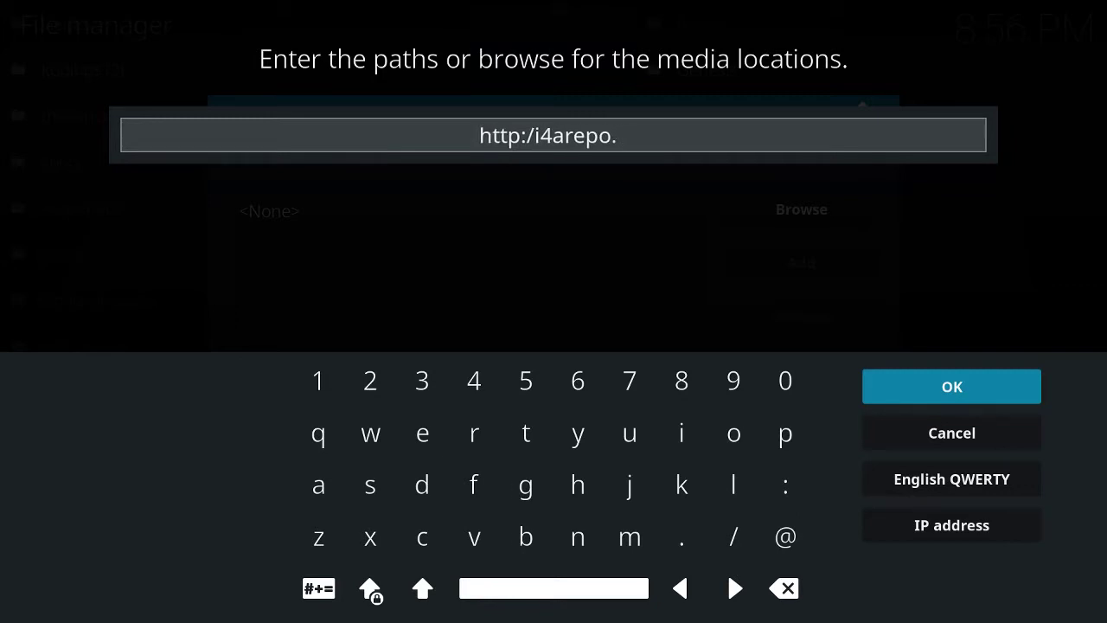
pyautogui.write('web')
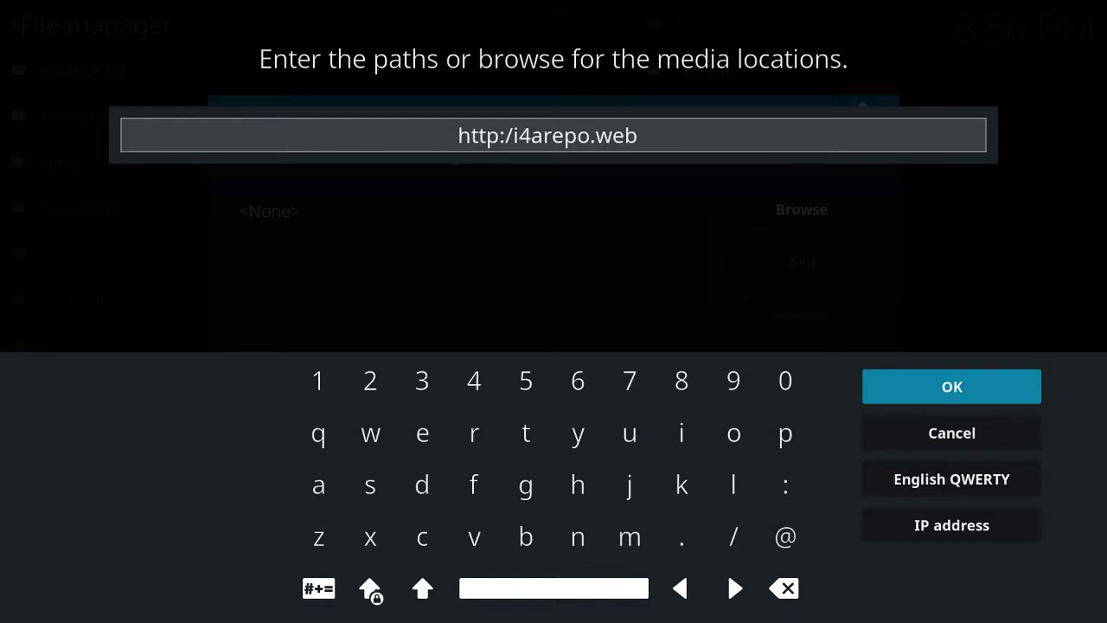
pyautogui.write('44.net')
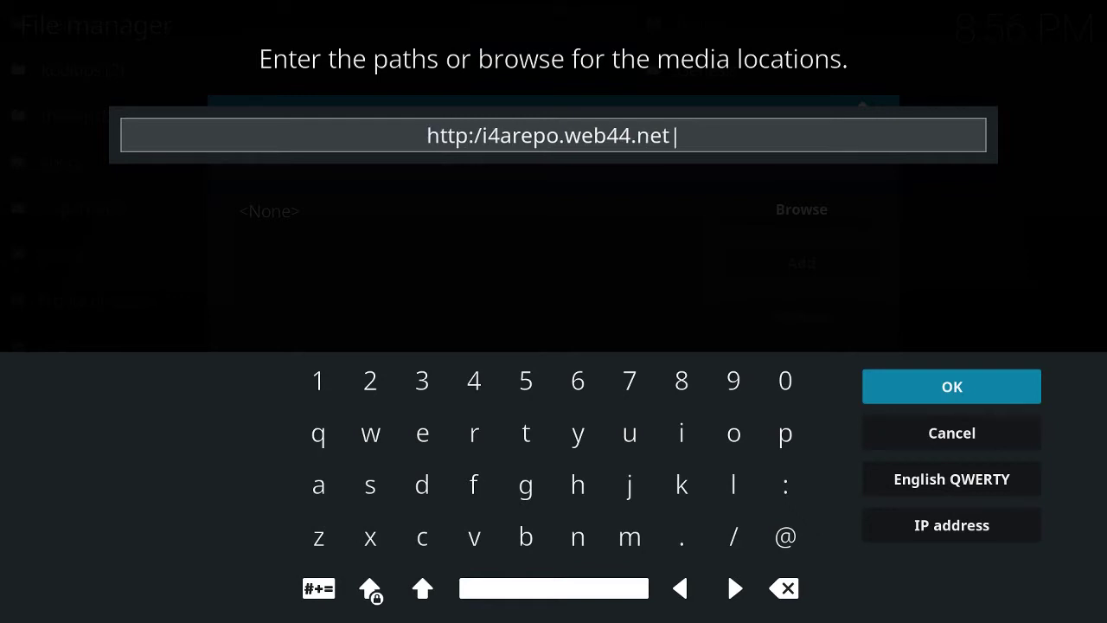
pyautogui.write('/')
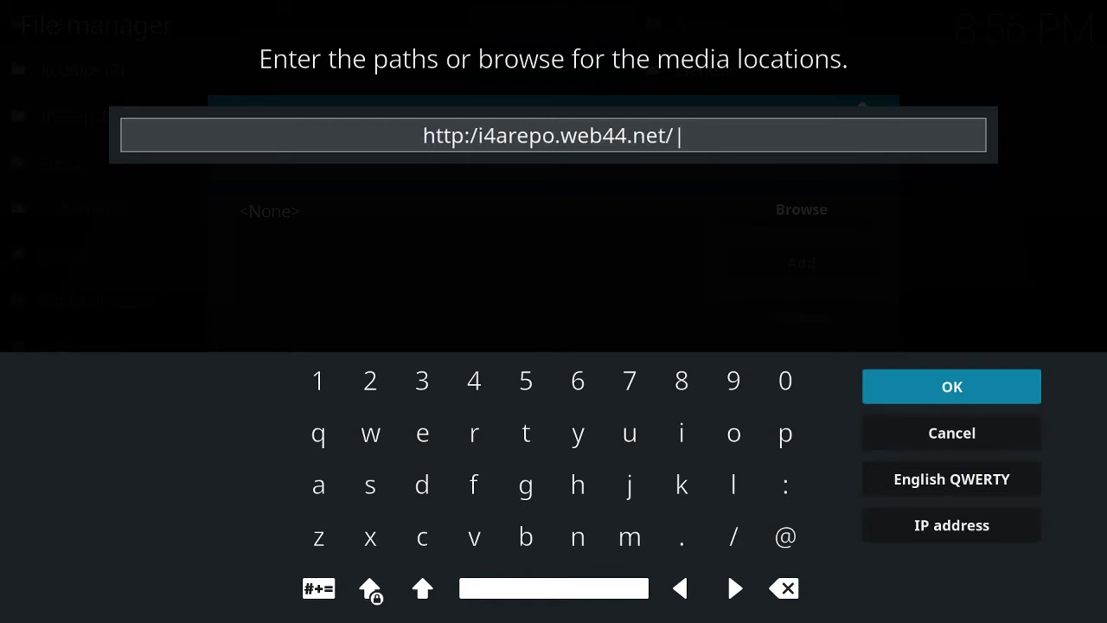
pyautogui.write('ire')
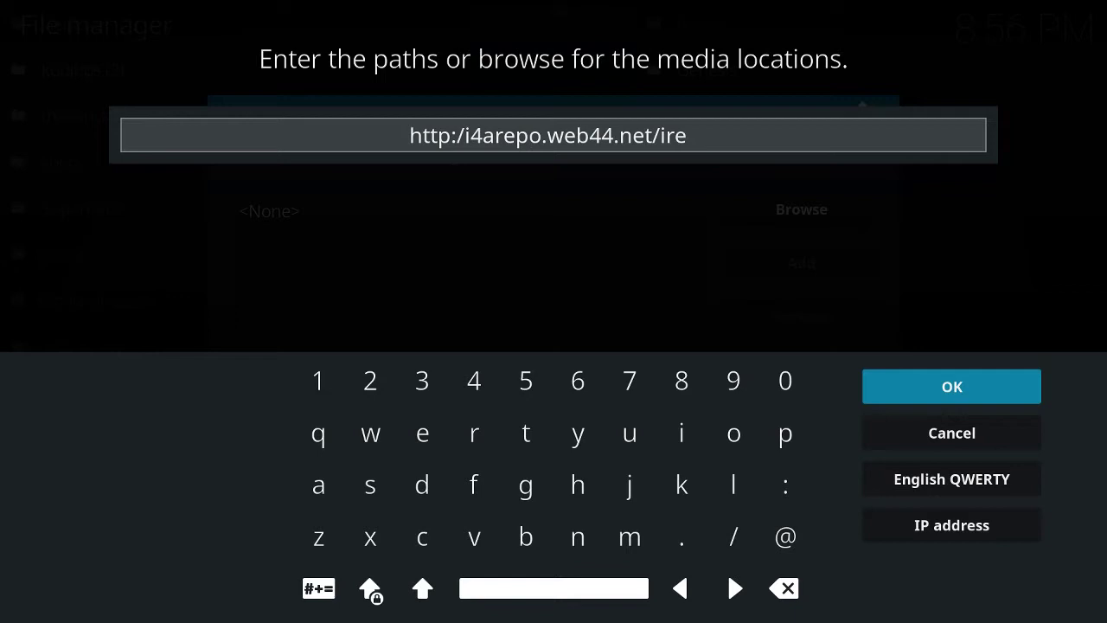
pyautogui.write('po')
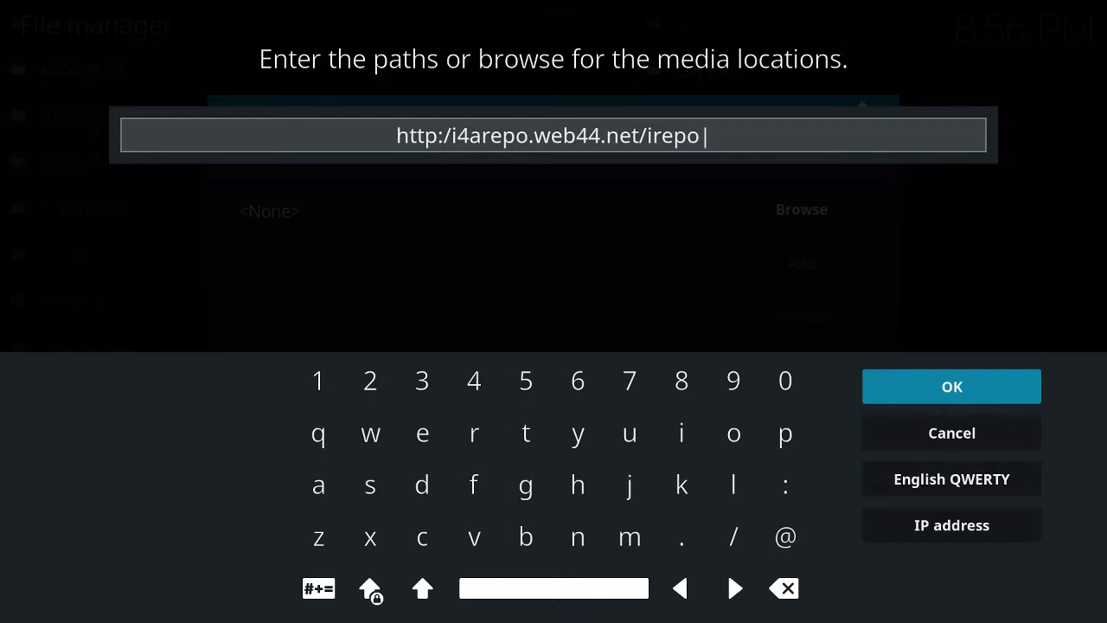
pyautogui.click(939, 400)
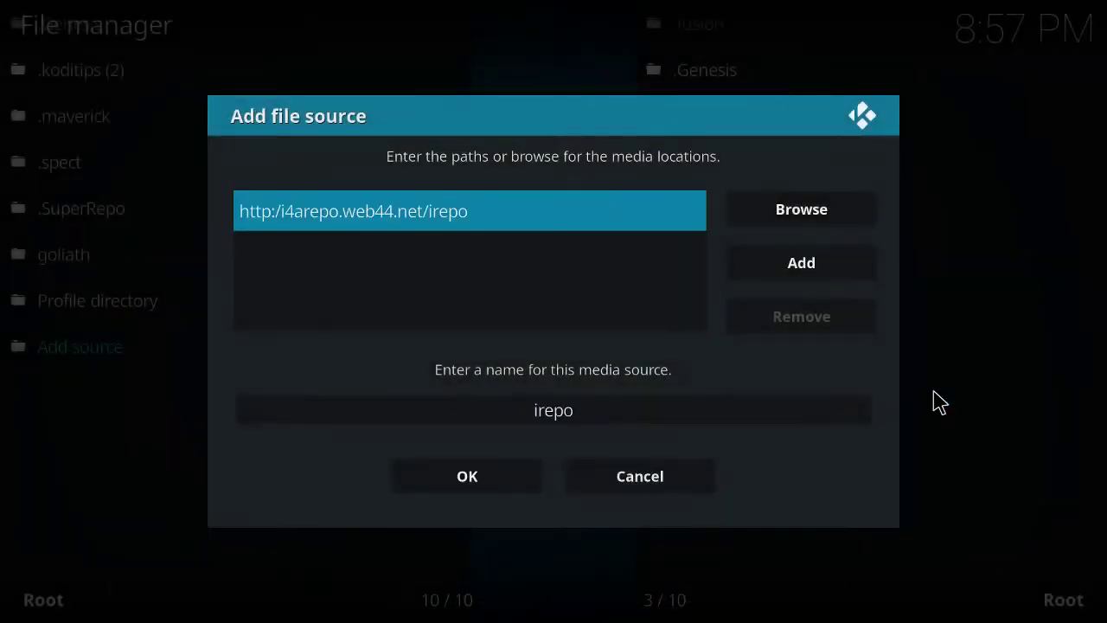
# Name the media source .irepo and try to save it, declining to add it without a connection.
pyautogui.click(586, 415)
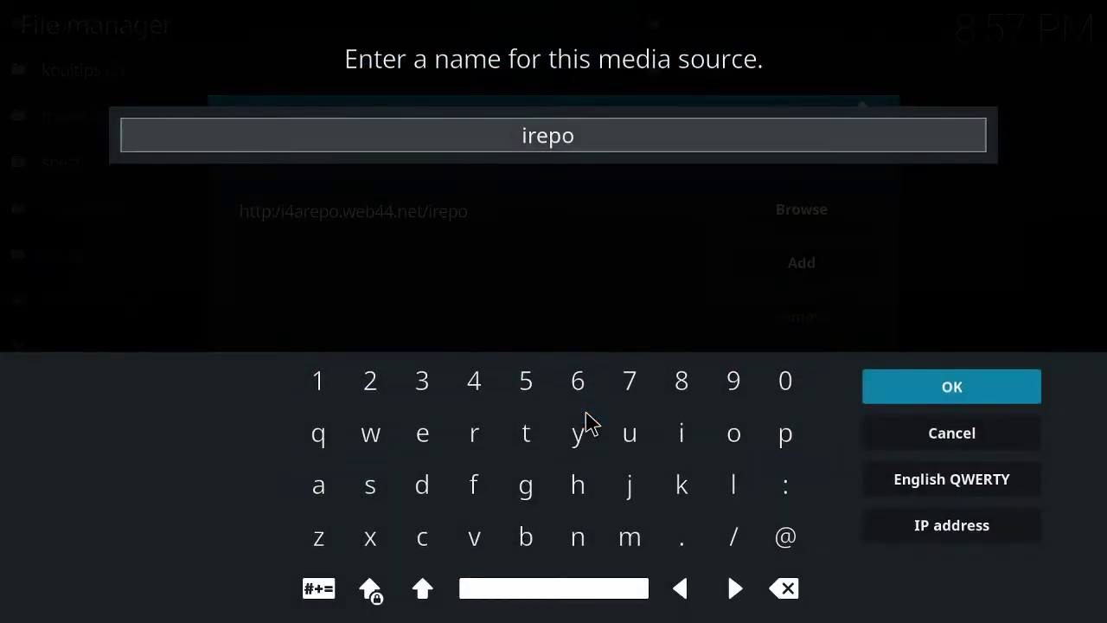
pyautogui.press('Left')
pyautogui.press('Left')
pyautogui.press('Left')
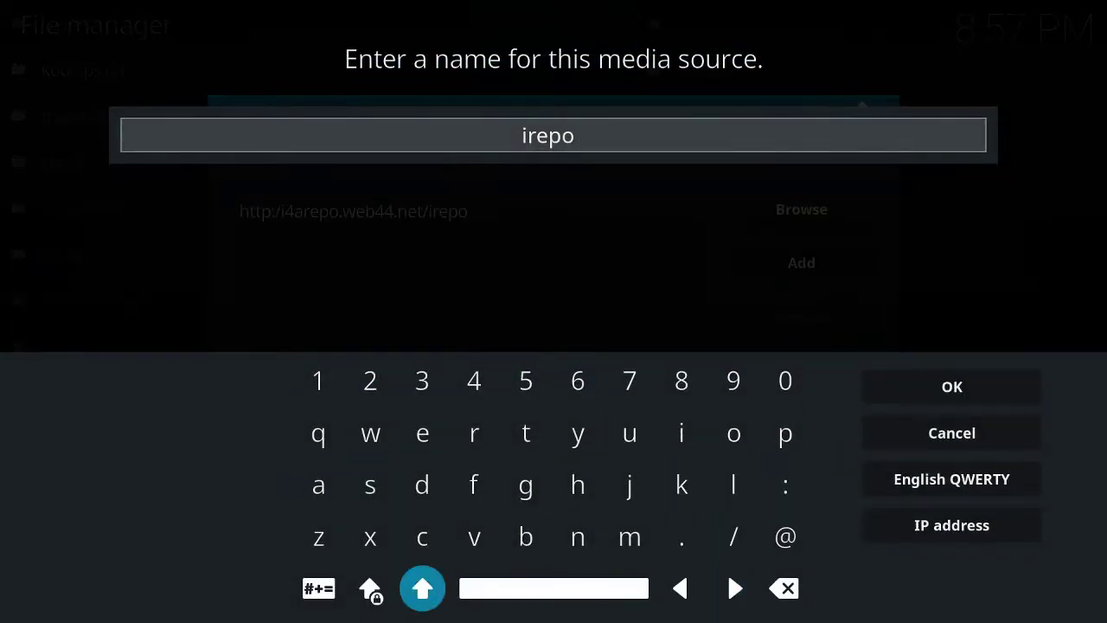
pyautogui.click(681, 588)
pyautogui.click(680, 588)
pyautogui.click(681, 589)
pyautogui.click(680, 588)
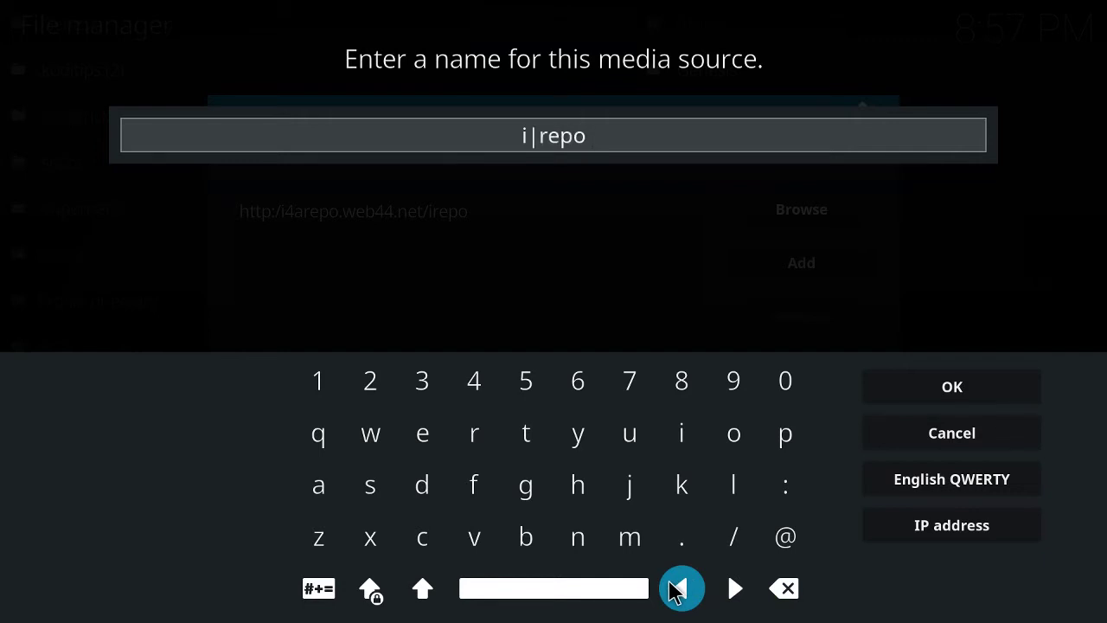
pyautogui.click(676, 588)
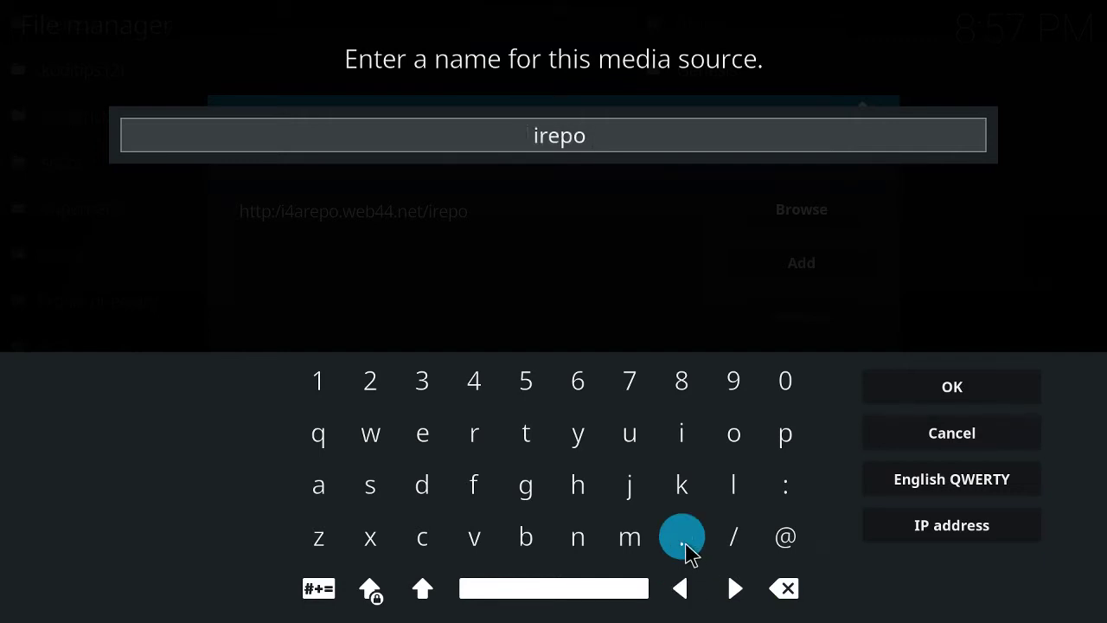
pyautogui.click(685, 545)
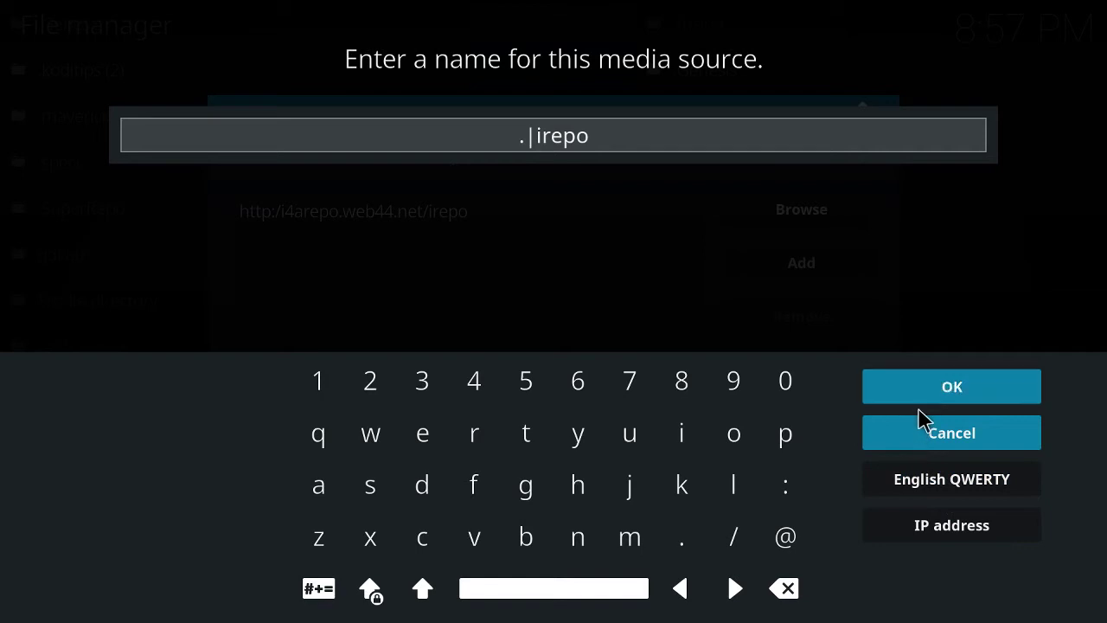
pyautogui.click(939, 391)
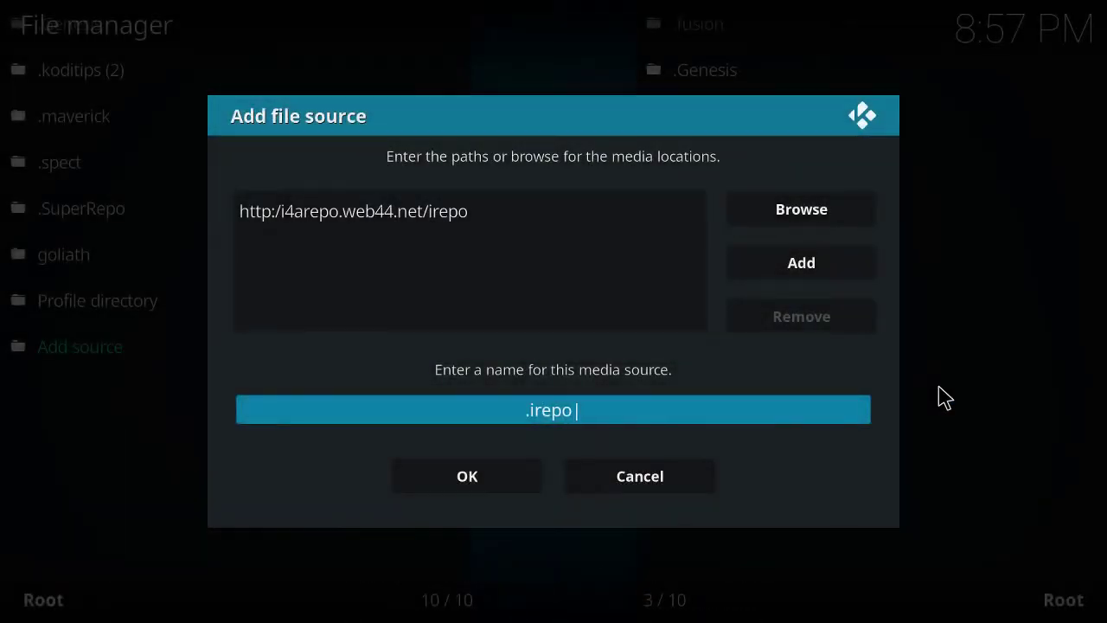
pyautogui.click(467, 483)
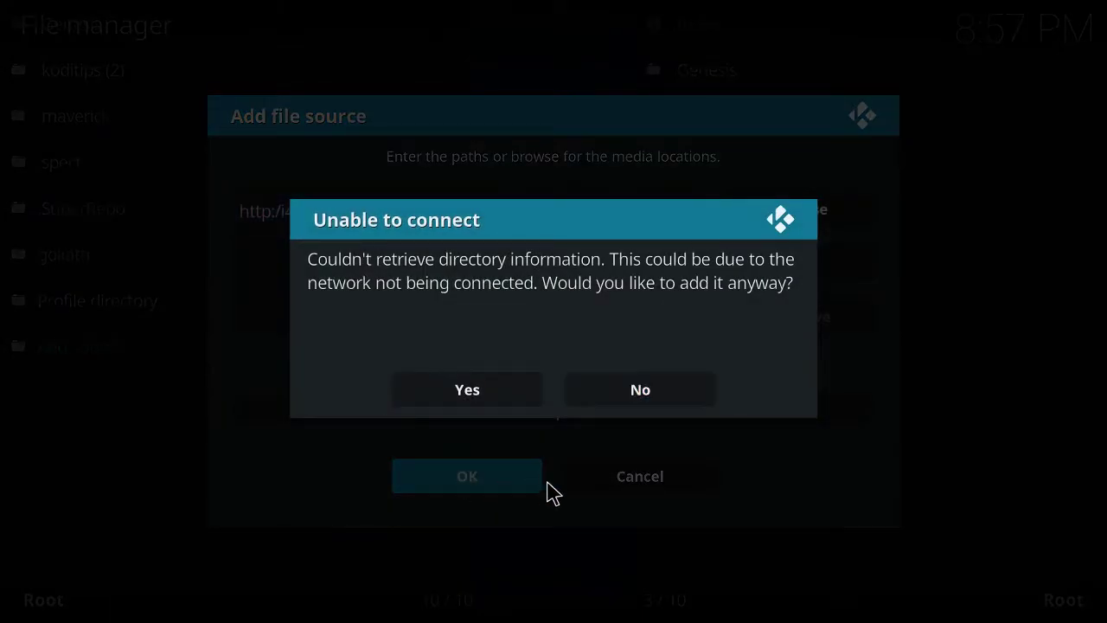
pyautogui.click(638, 391)
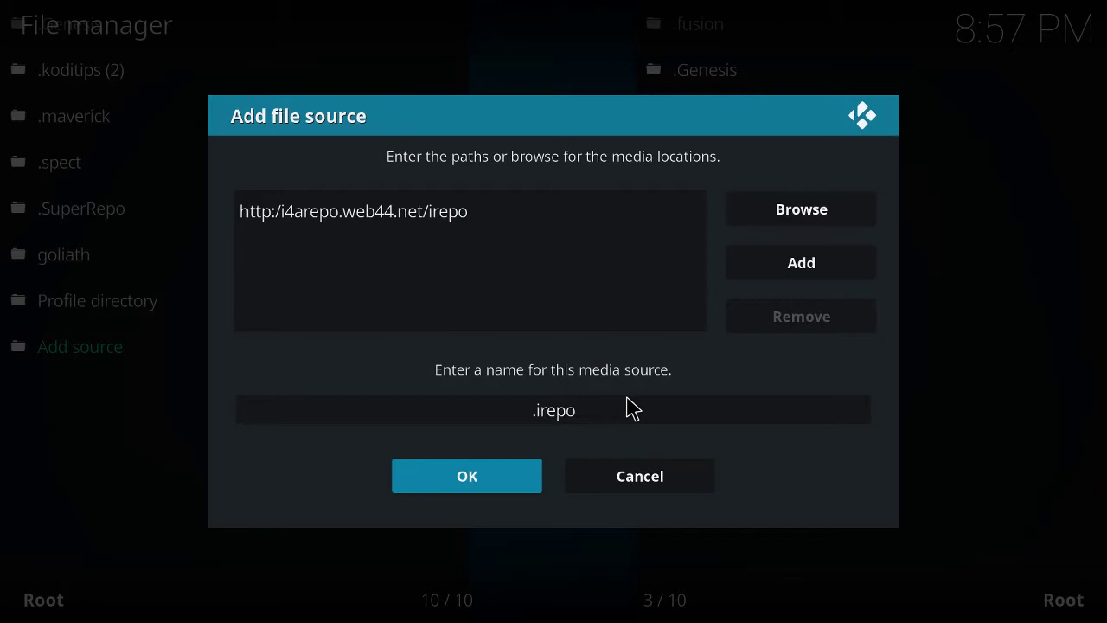
pyautogui.click(277, 229)
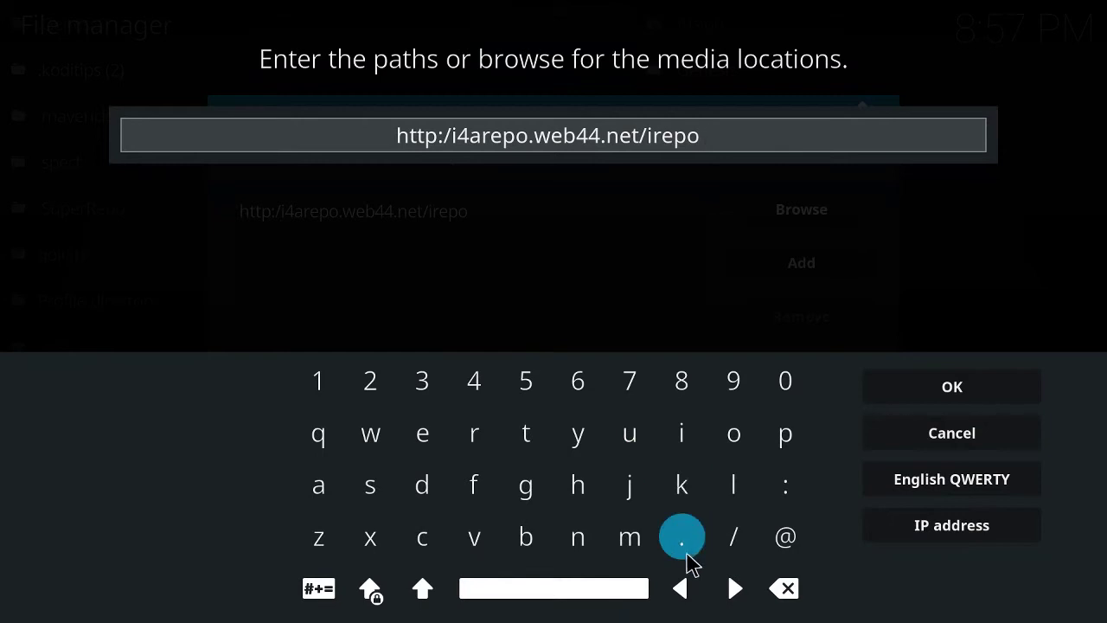
pyautogui.click(681, 589)
pyautogui.click(681, 589)
pyautogui.click(681, 589)
pyautogui.click(682, 589)
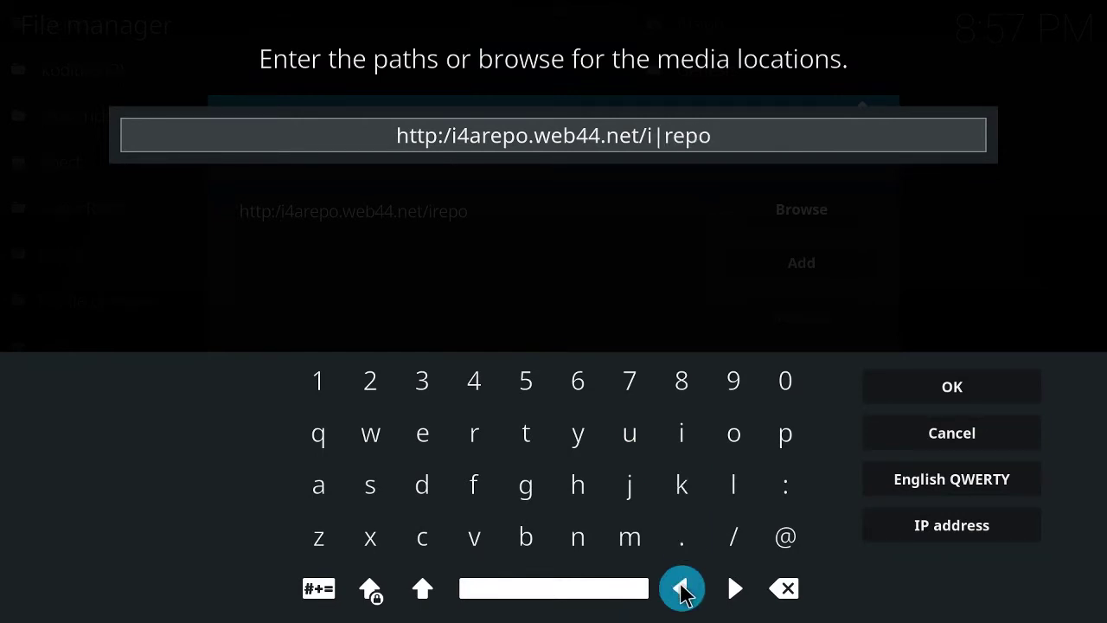
pyautogui.click(682, 589)
pyautogui.click(681, 589)
pyautogui.click(682, 589)
pyautogui.click(682, 590)
pyautogui.click(682, 589)
pyautogui.click(682, 589)
pyautogui.click(682, 589)
pyautogui.click(682, 589)
pyautogui.click(682, 590)
pyautogui.click(682, 589)
pyautogui.click(682, 589)
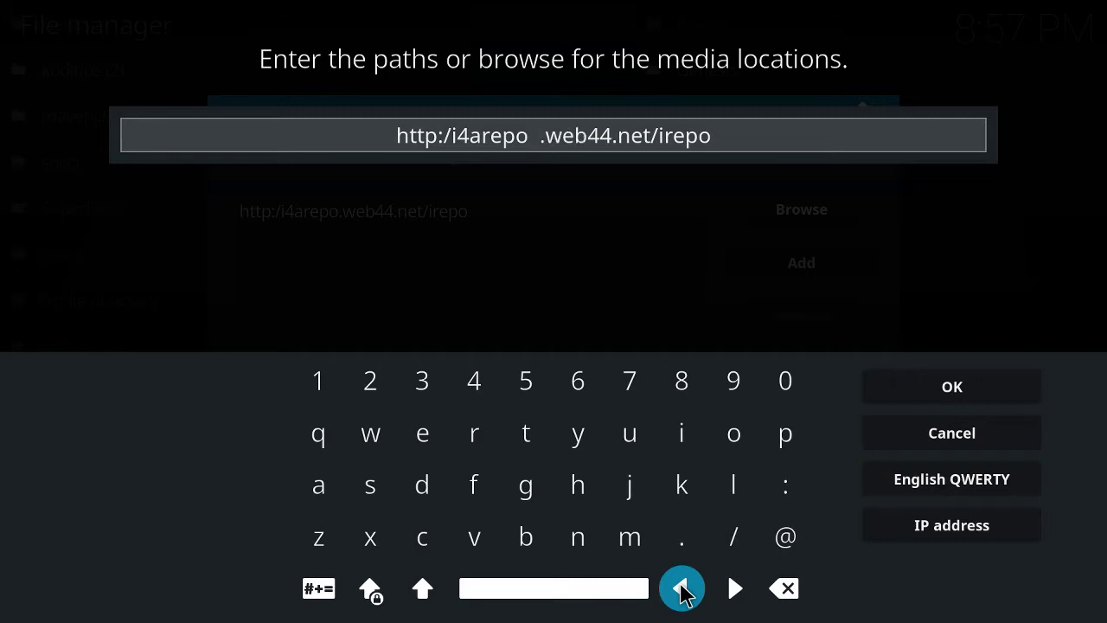
pyautogui.click(682, 589)
pyautogui.click(682, 590)
pyautogui.click(682, 589)
pyautogui.click(681, 589)
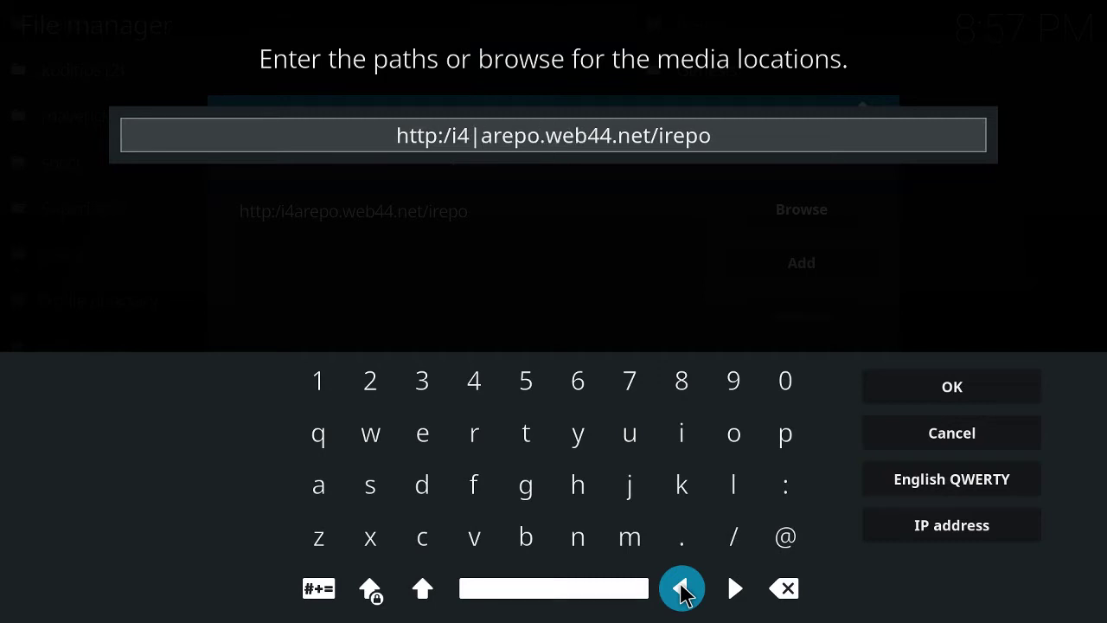
pyautogui.click(681, 589)
pyautogui.click(682, 590)
pyautogui.write('/')
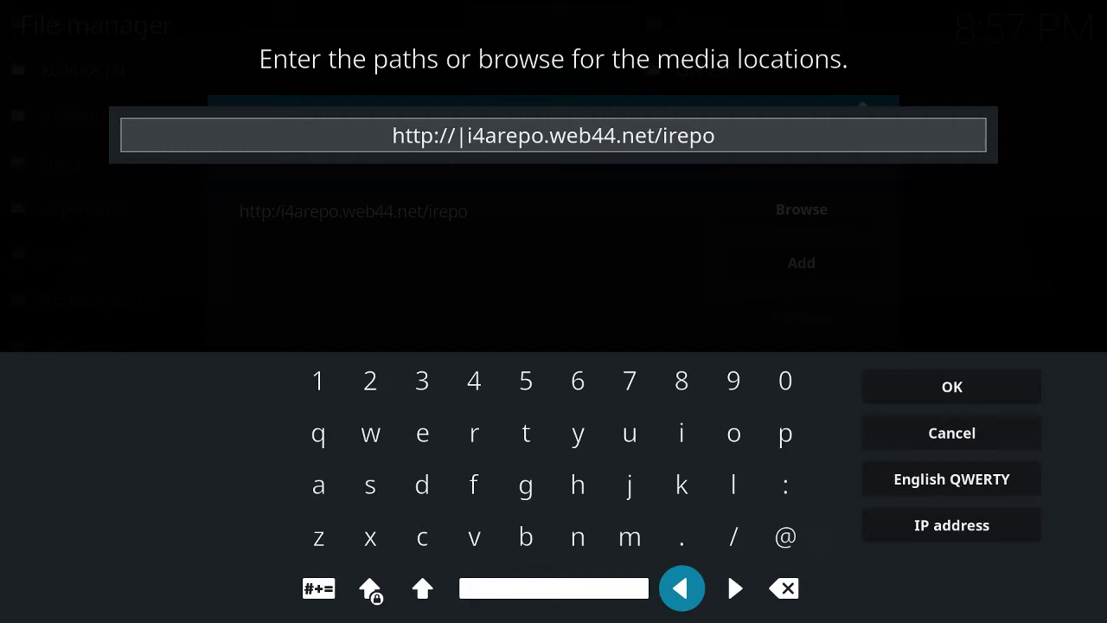
pyautogui.click(903, 381)
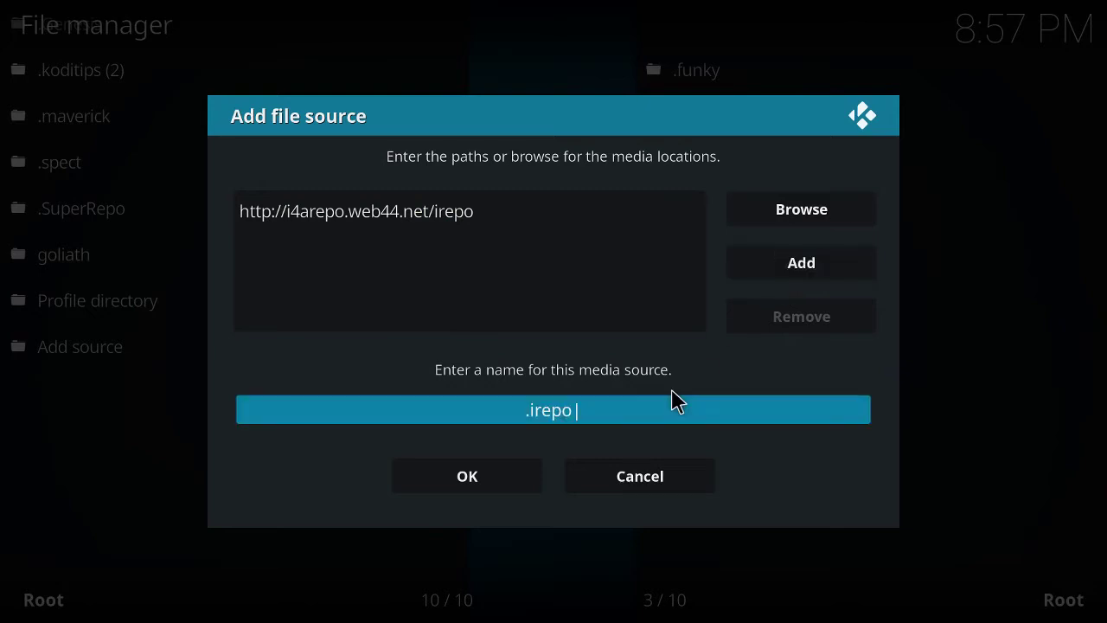
pyautogui.click(502, 501)
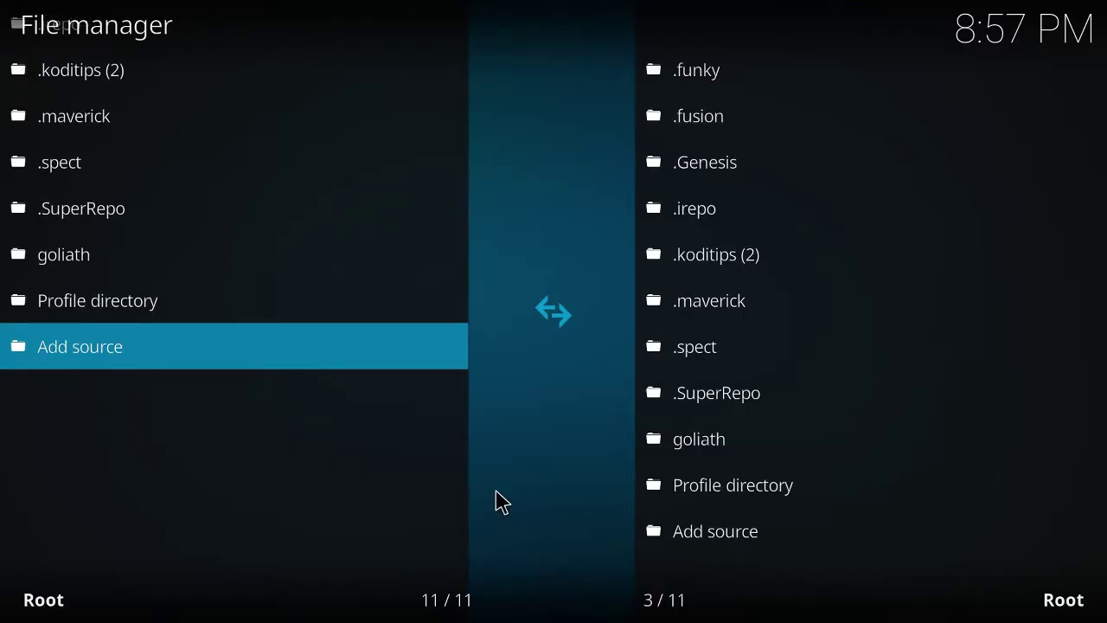
# Leave the file manager and install repository.inside4ndroid-13.0.0.zip from the .irepo source in the add-on browser.
pyautogui.press('Escape')
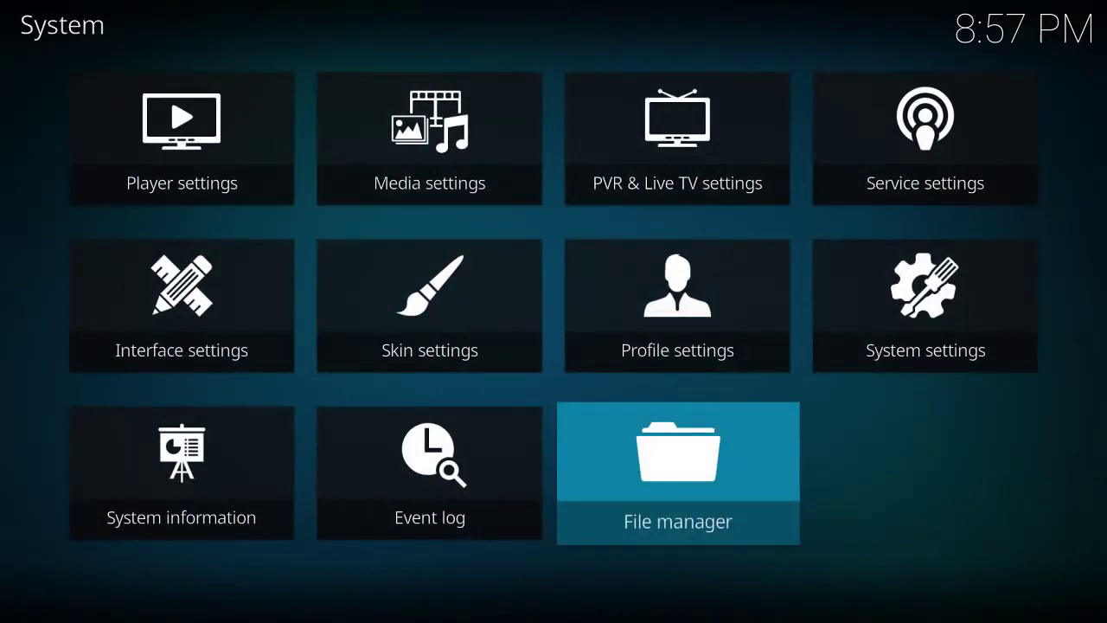
pyautogui.press('Escape')
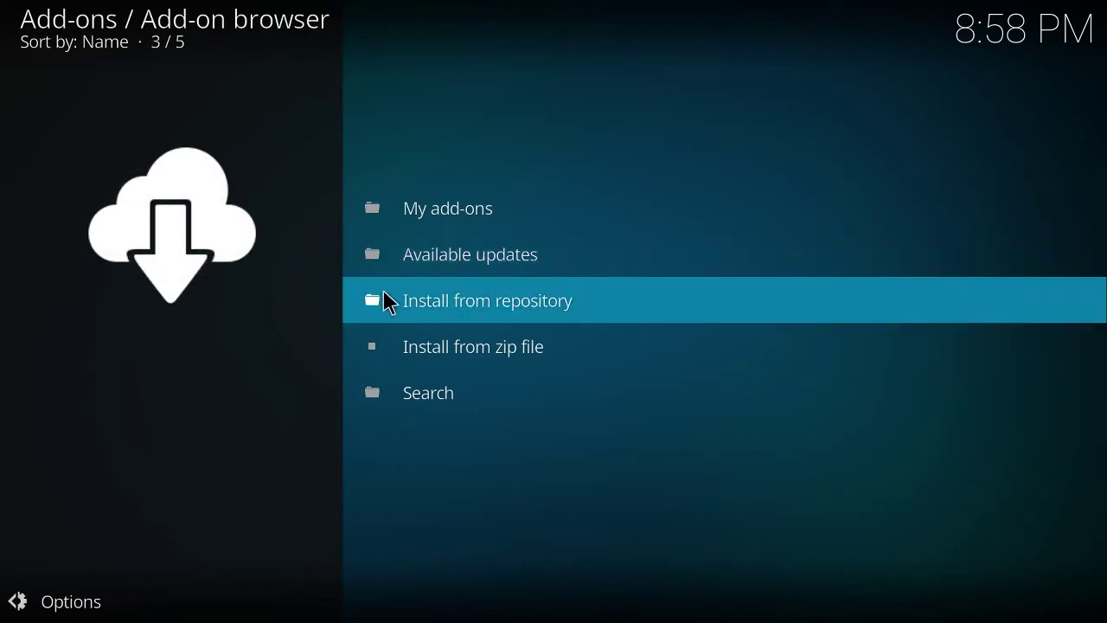
pyautogui.click(499, 355)
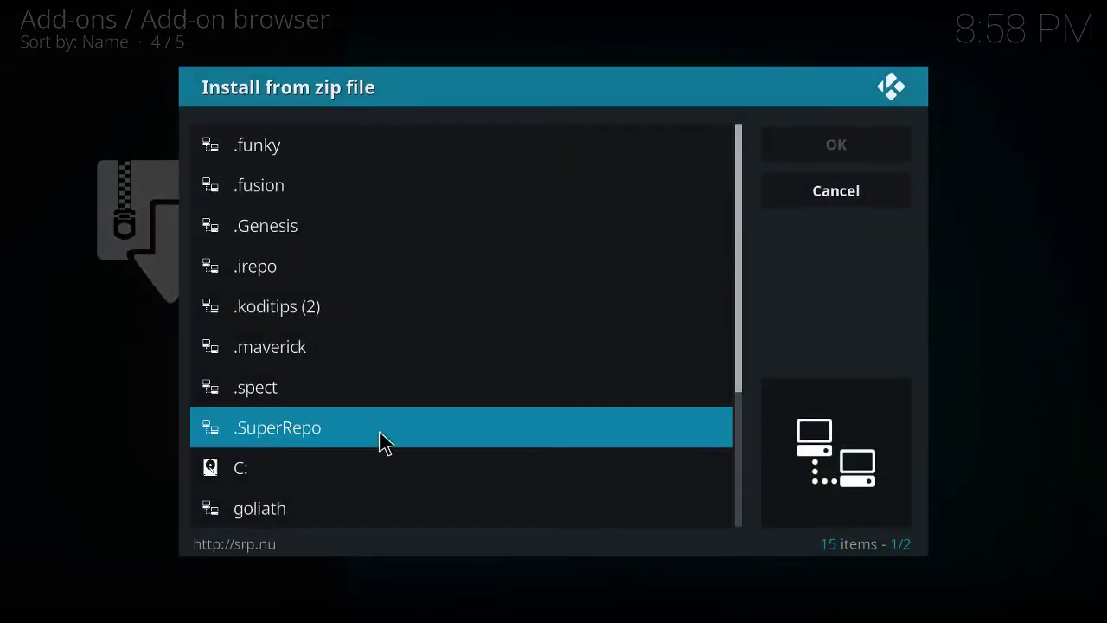
pyautogui.click(280, 276)
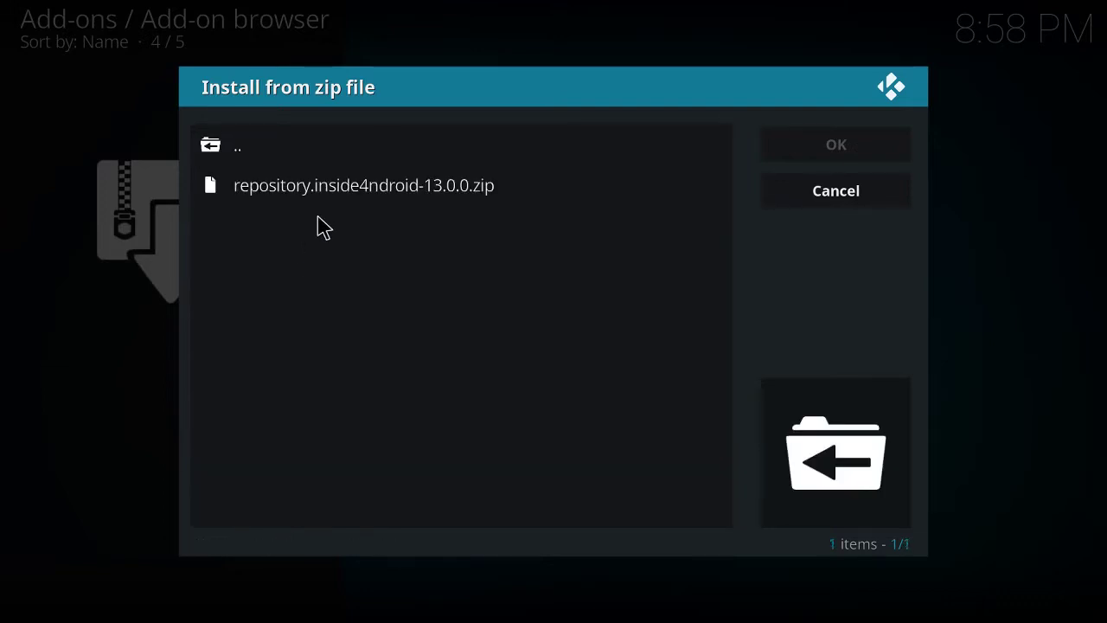
pyautogui.click(355, 197)
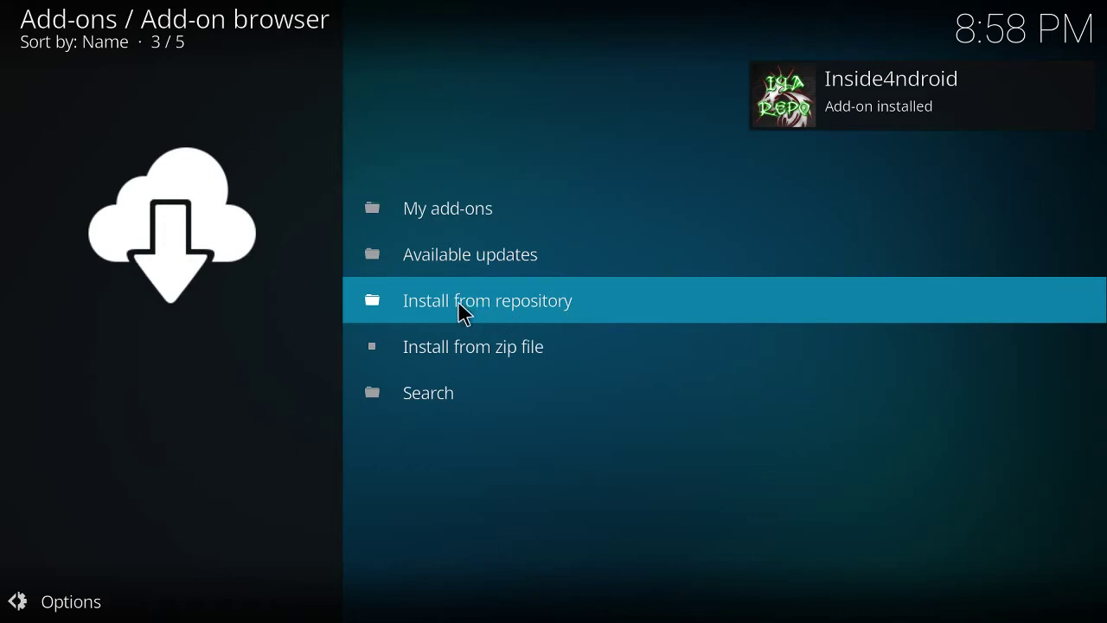
# Install the GO SERIES video add-on from the Inside4ndroid repository.
pyautogui.click(465, 313)
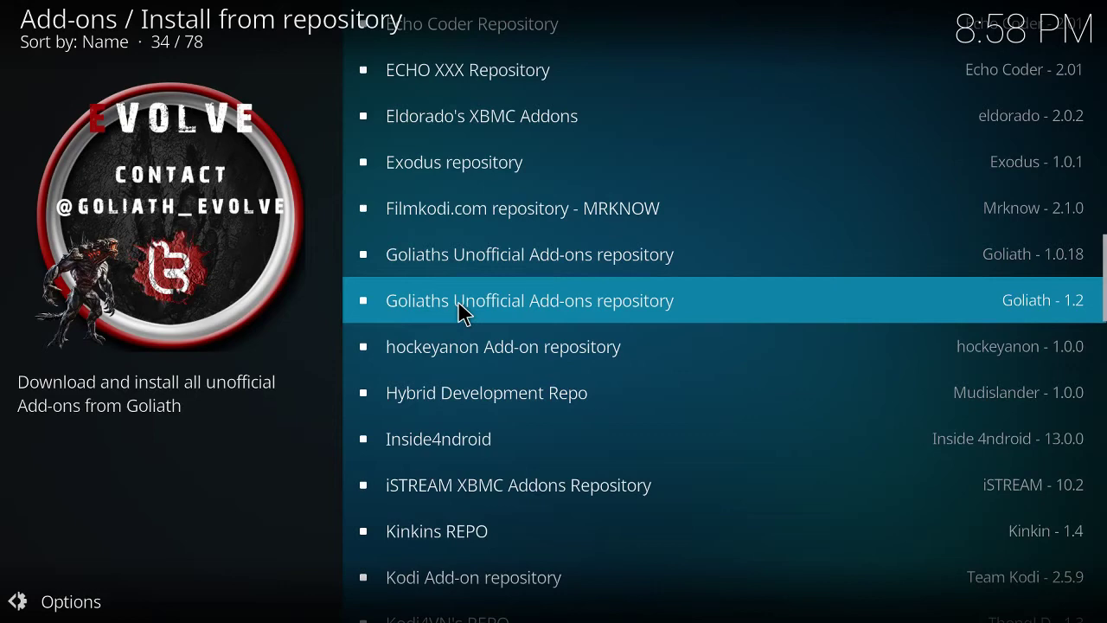
pyautogui.press('Down')
pyautogui.press('Down')
pyautogui.press('Down')
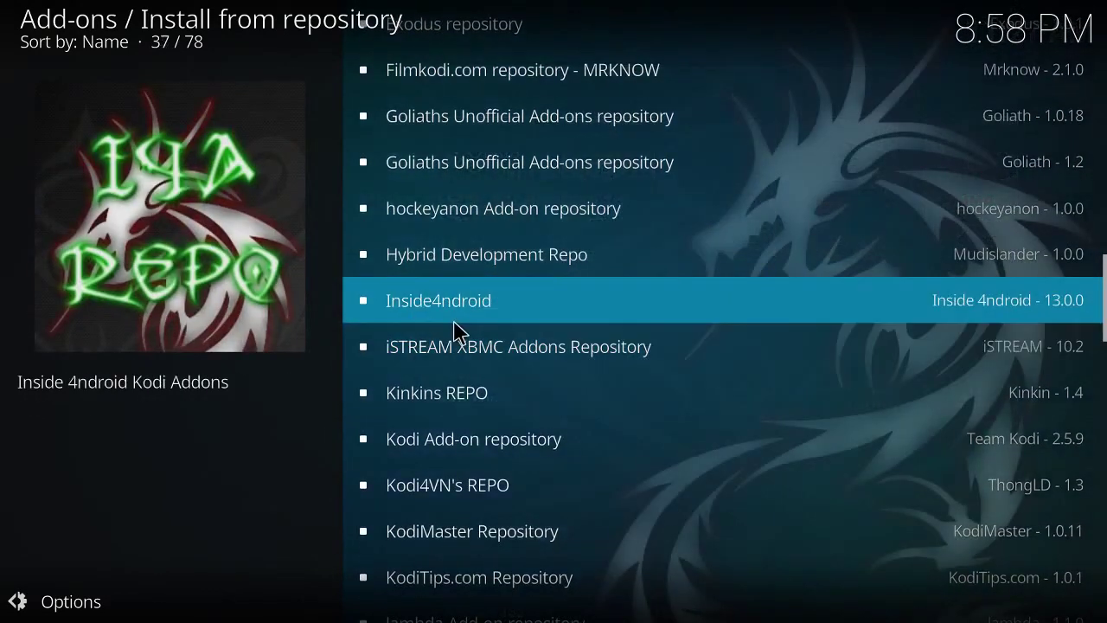
pyautogui.click(464, 317)
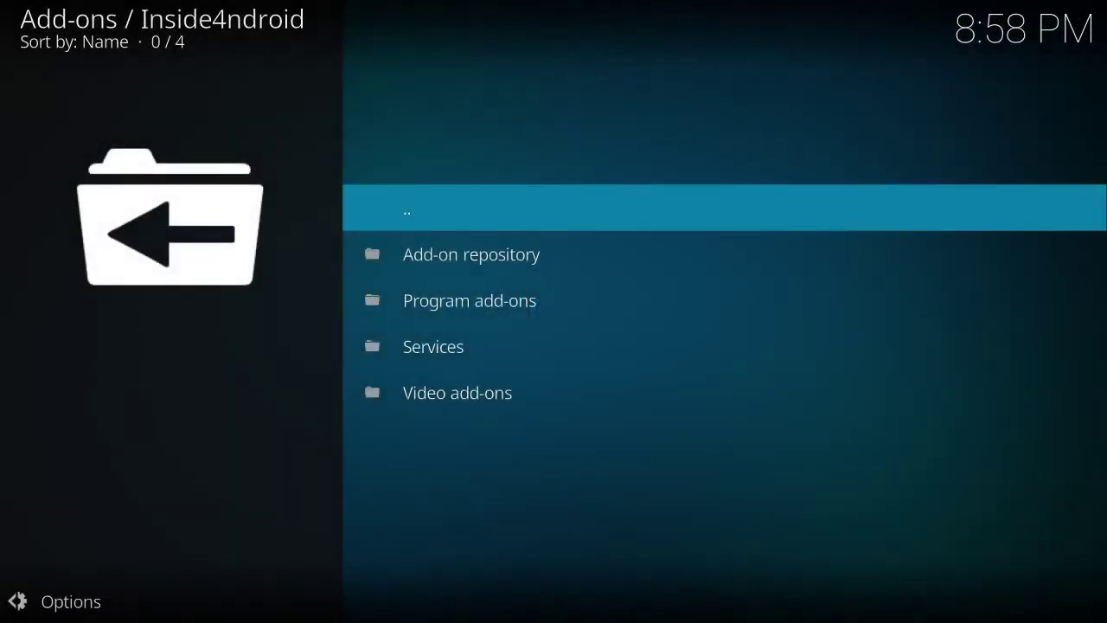
pyautogui.click(455, 411)
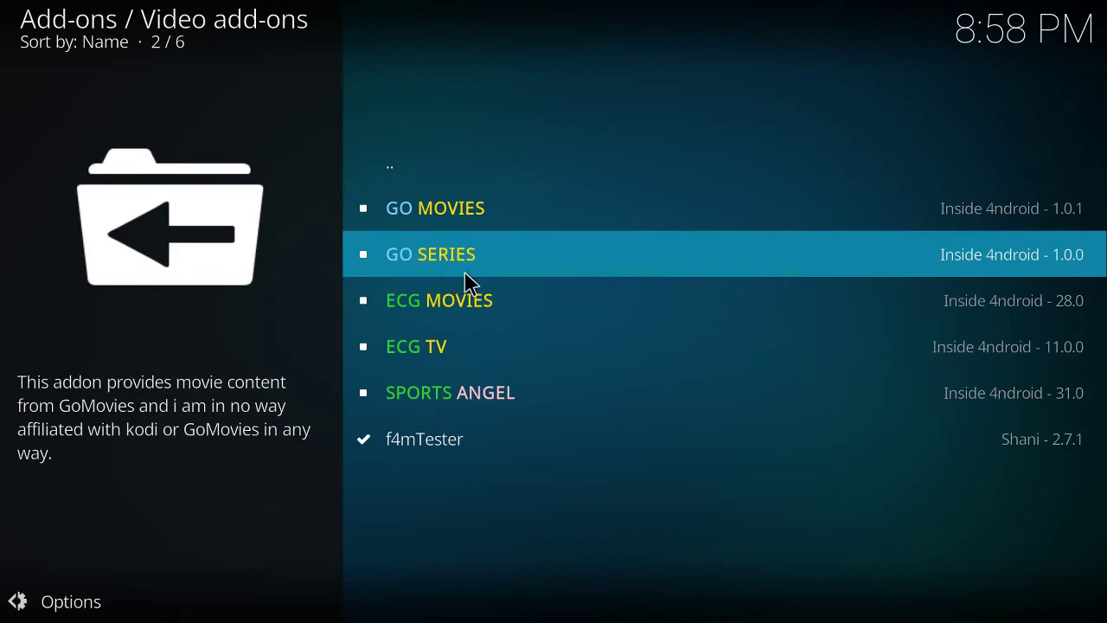
pyautogui.click(429, 268)
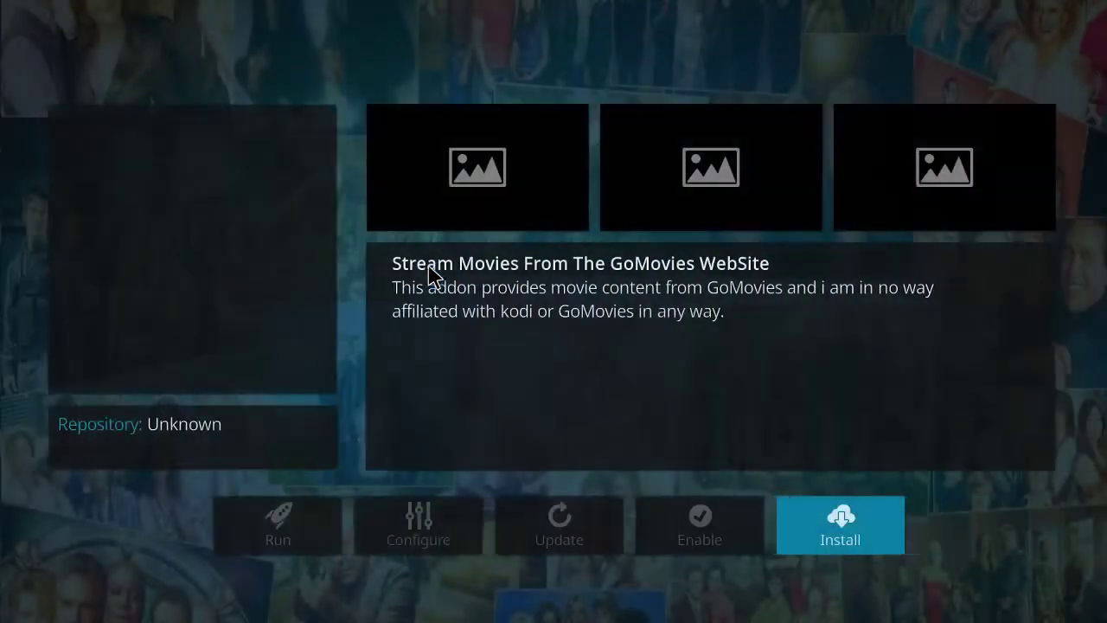
pyautogui.click(832, 538)
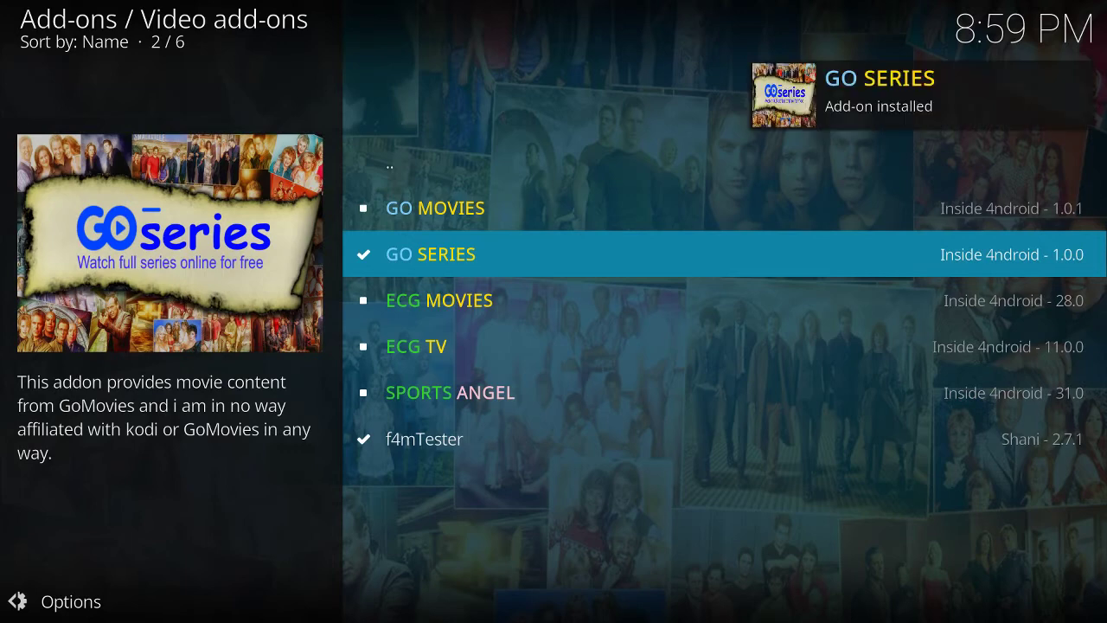
# Return to the add-ons overview and open the full list of video add-ons.
pyautogui.press('BackSpace')
pyautogui.press('BackSpace')
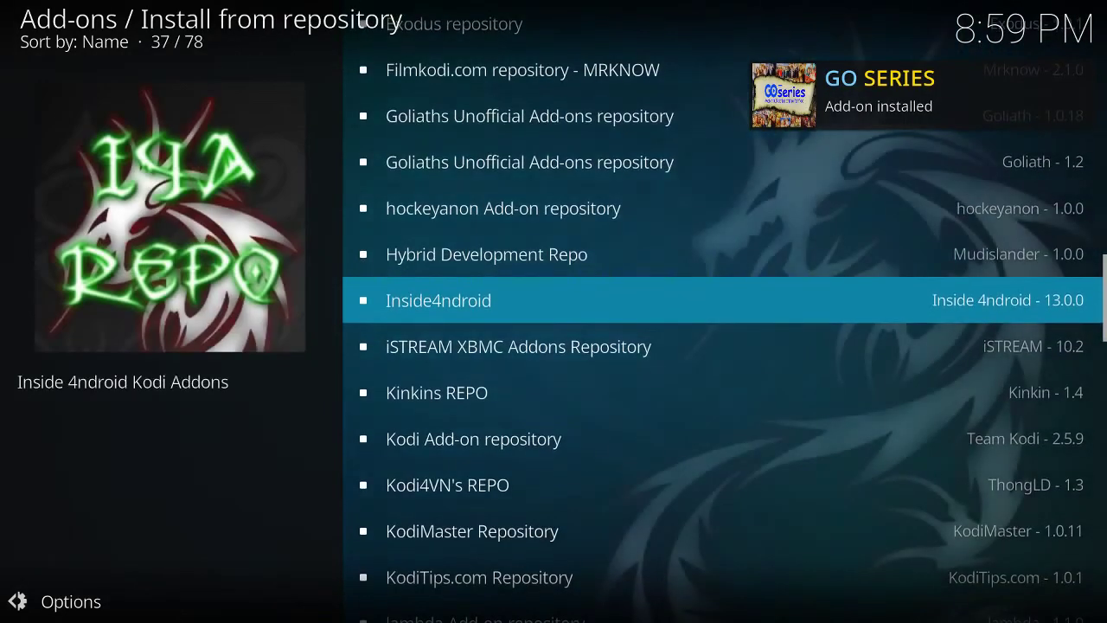
pyautogui.press('BackSpace')
pyautogui.press('BackSpace')
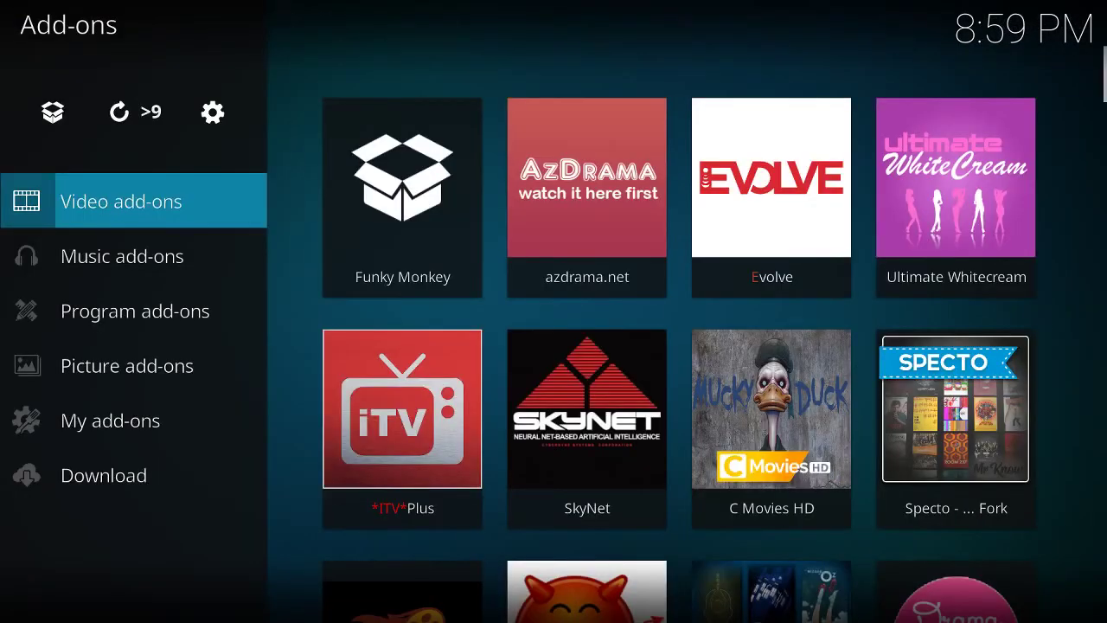
pyautogui.press('Return')
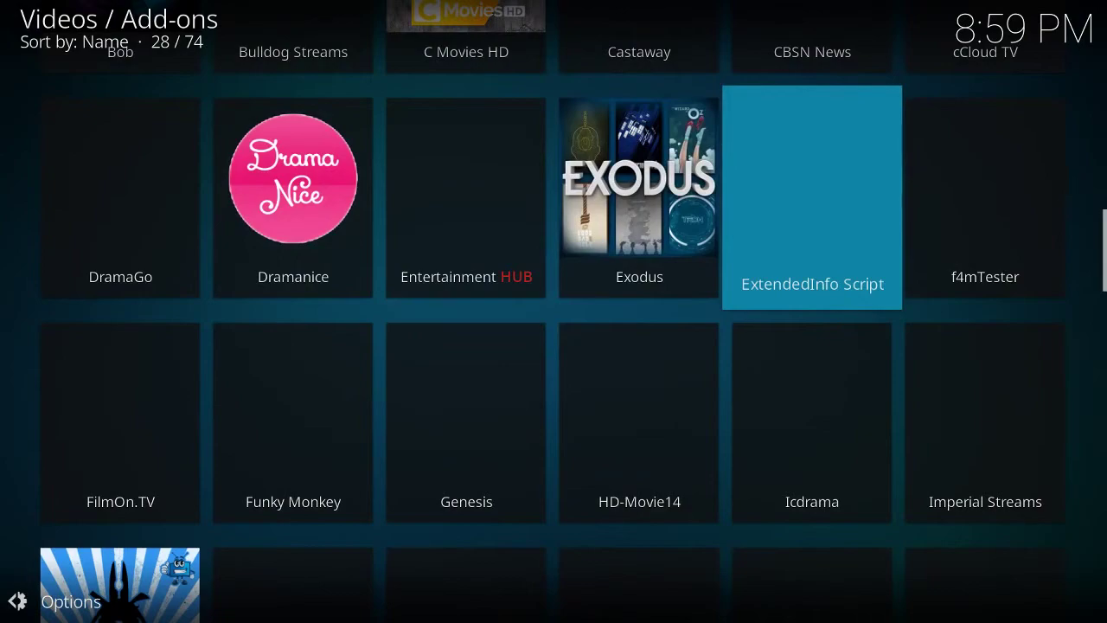
# Find GO SERIES in the video add-ons list and open it.
pyautogui.press('Up')
pyautogui.press('Up')
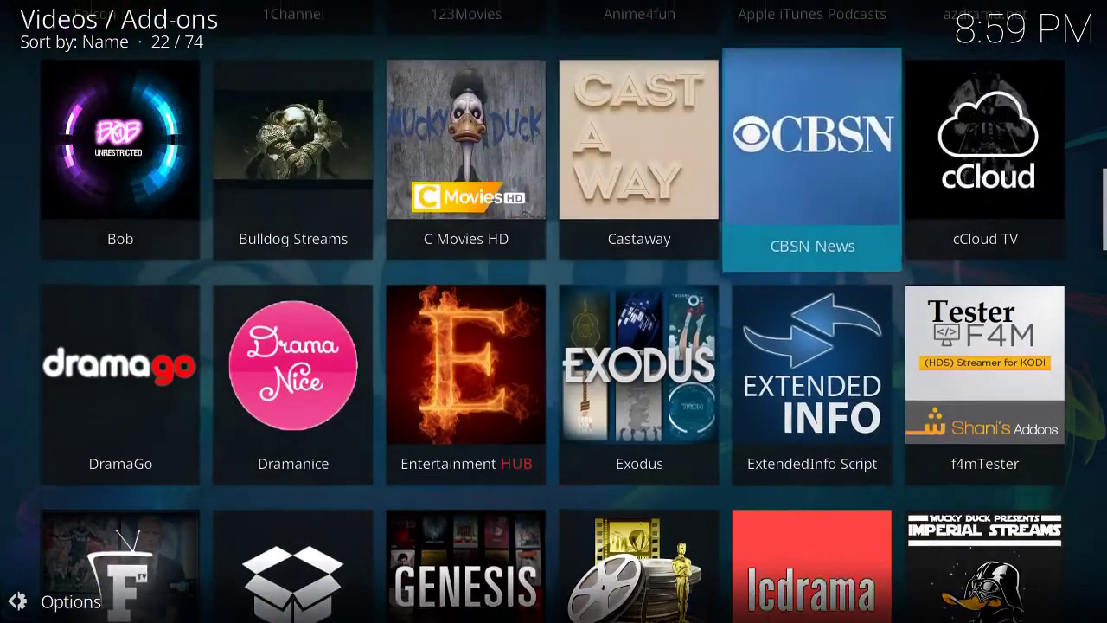
pyautogui.press('Down')
pyautogui.press('Down')
pyautogui.press('Down')
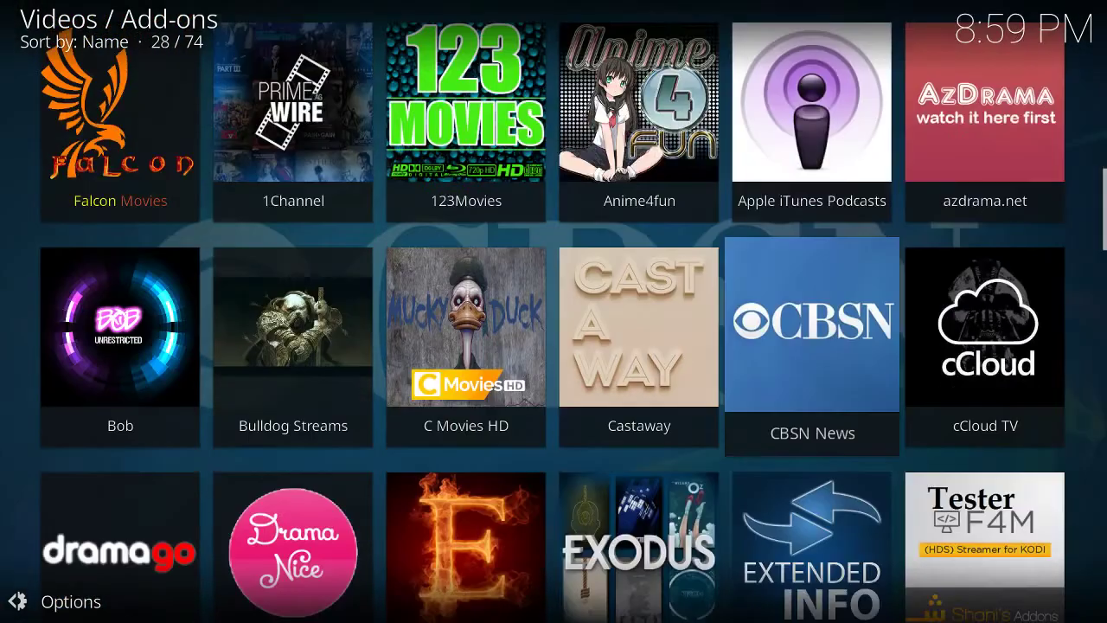
pyautogui.press('Down')
pyautogui.press('Down')
pyautogui.press('Down')
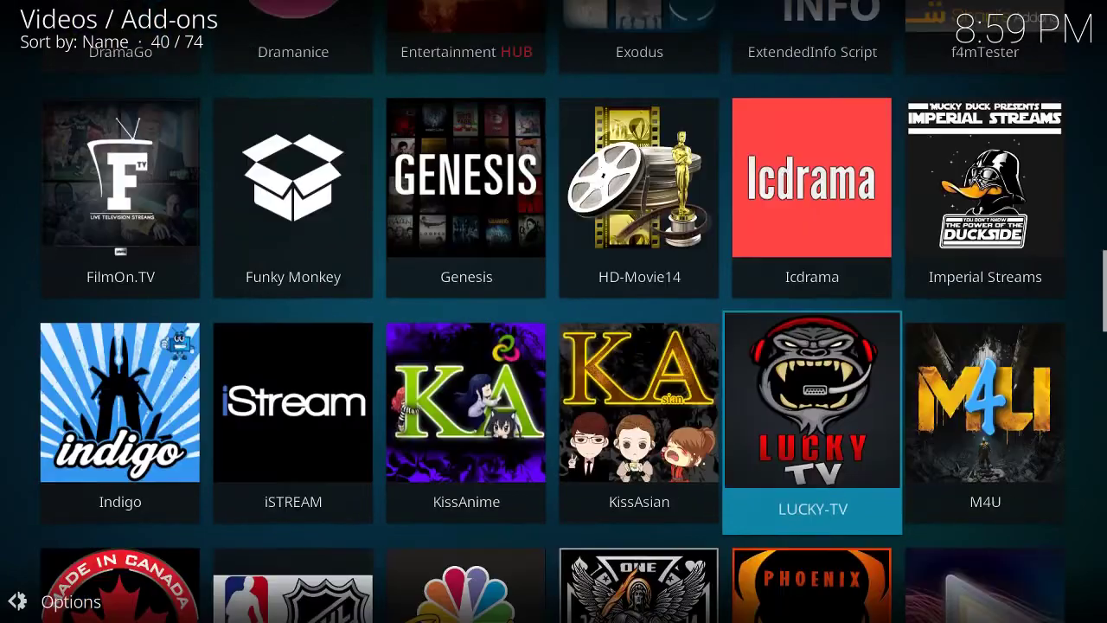
pyautogui.press('Down')
pyautogui.press('Down')
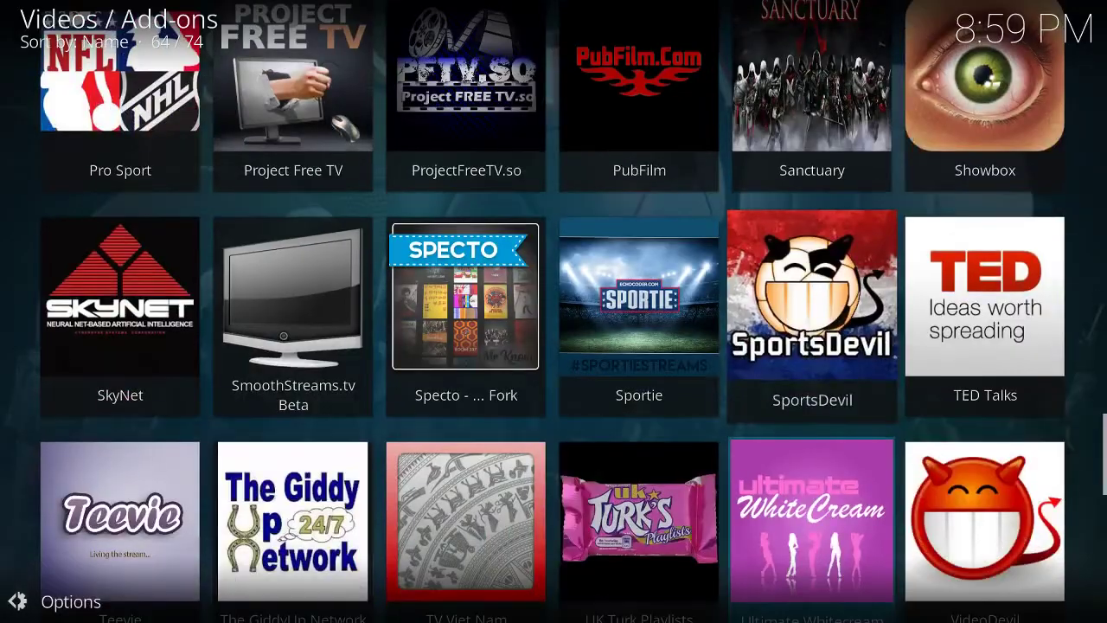
pyautogui.press('Down')
pyautogui.press('Down')
pyautogui.press('Down')
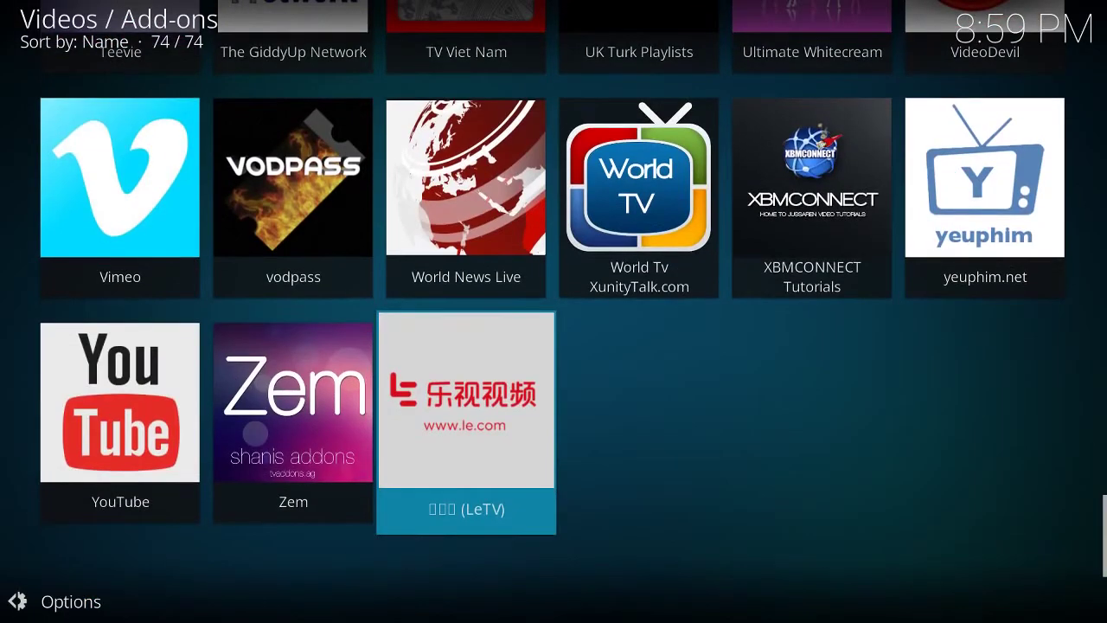
pyautogui.press('Down')
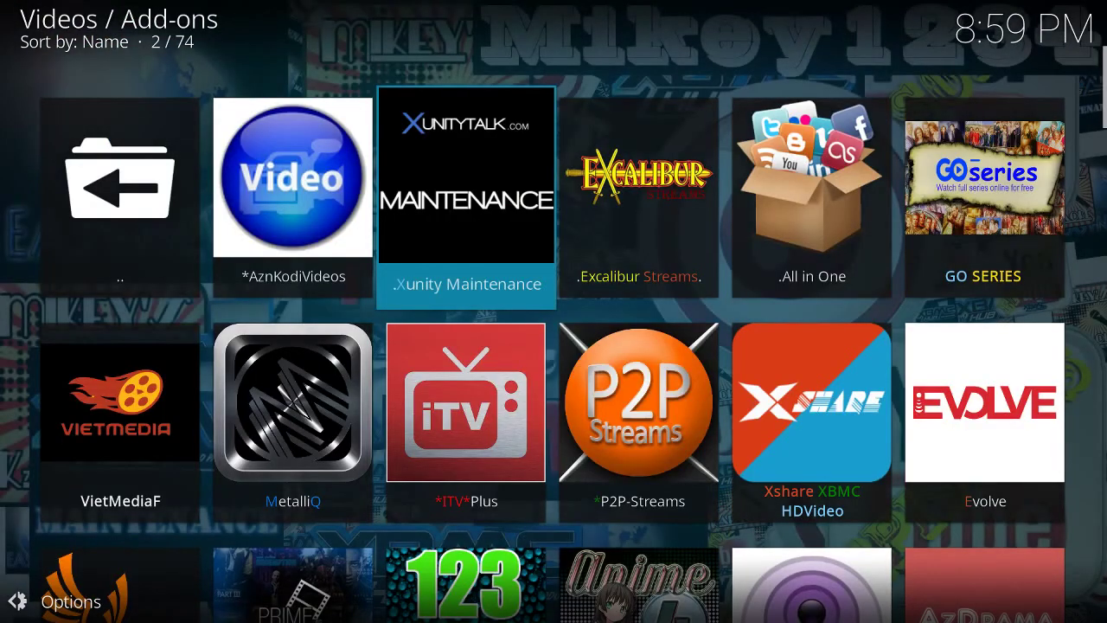
pyautogui.press('Right')
pyautogui.press('Right')
pyautogui.press('Right')
pyautogui.press('Return')
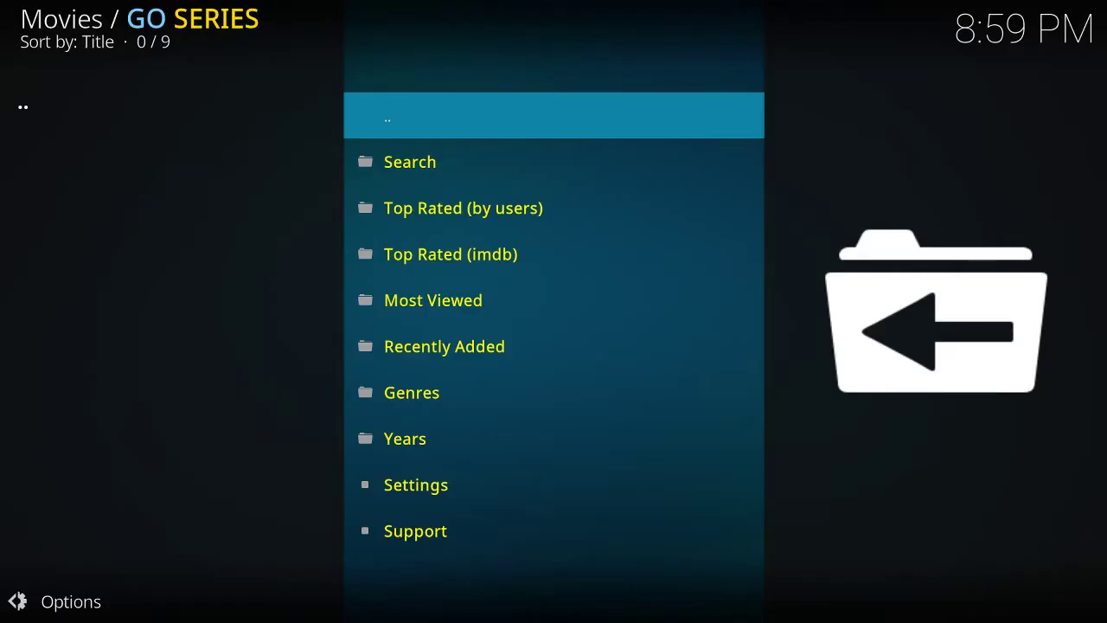
# Open the Most Viewed category of GO SERIES.
pyautogui.press('Down')
pyautogui.press('Down')
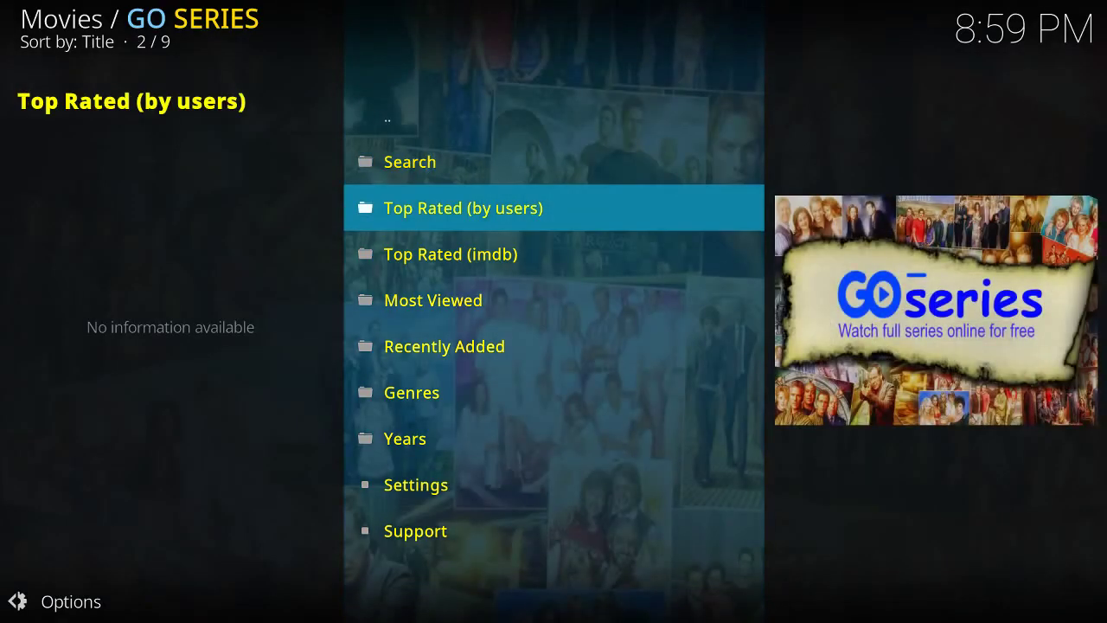
pyautogui.press('Down')
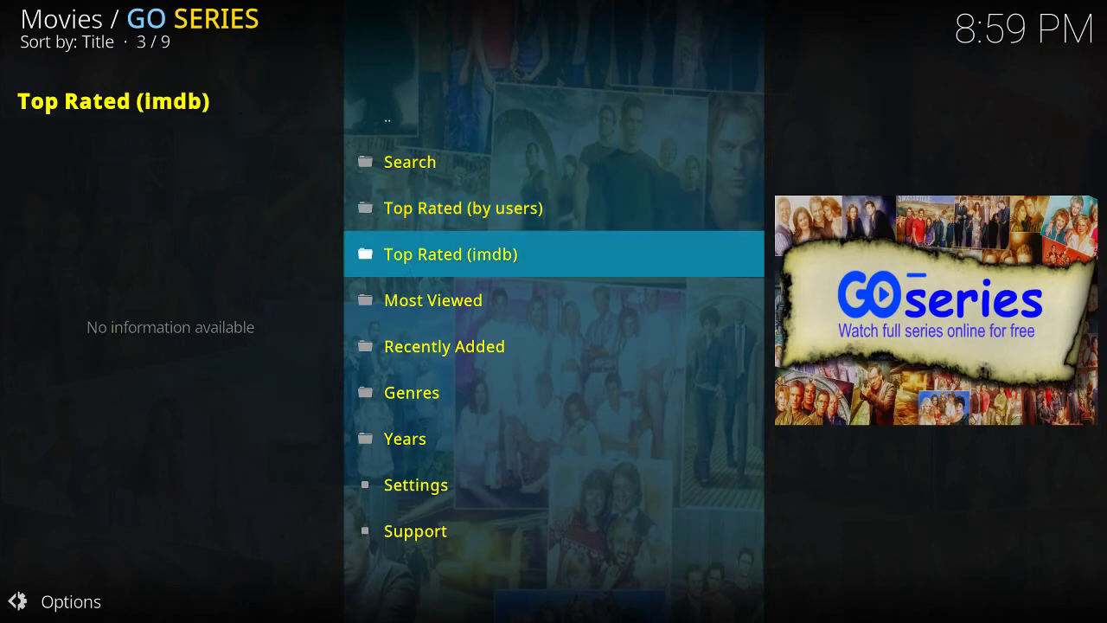
pyautogui.press('Up')
pyautogui.press('Down')
pyautogui.press('Down')
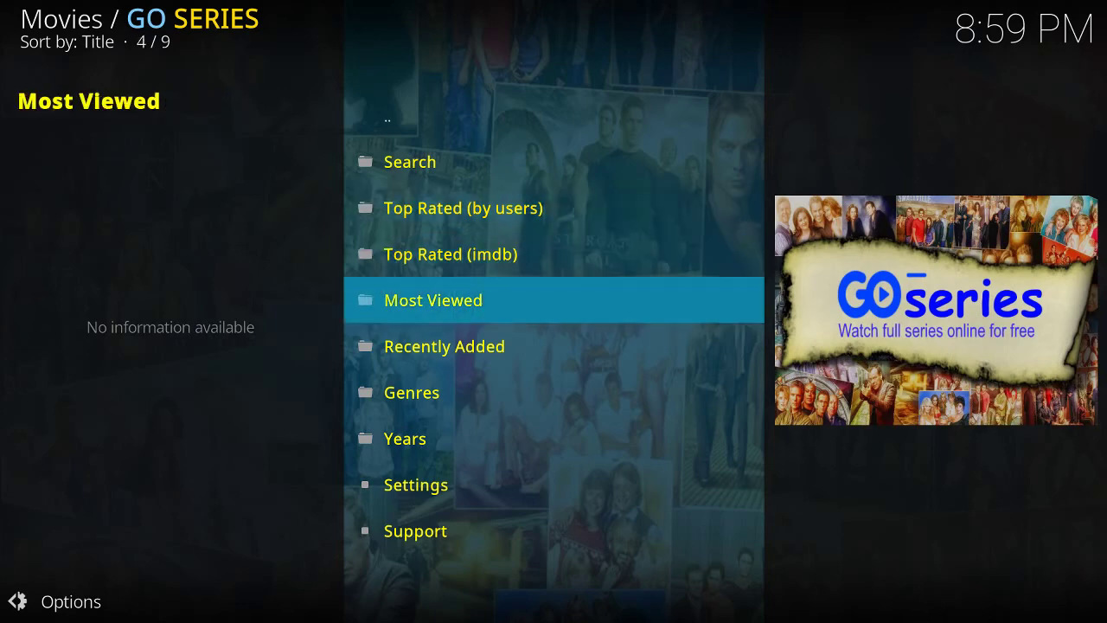
pyautogui.press('Return')
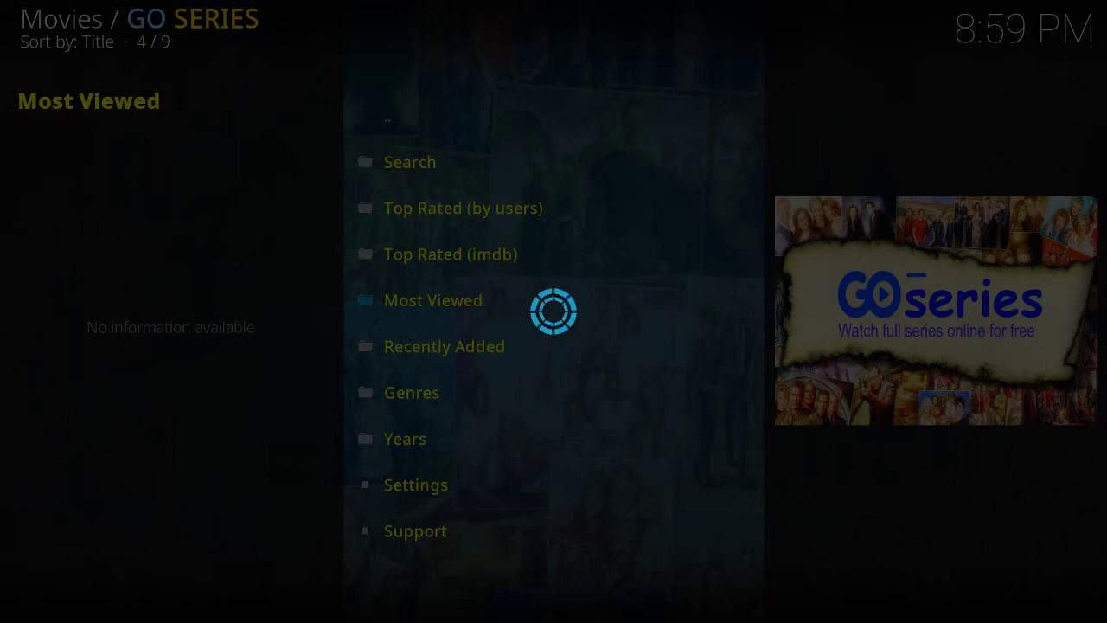
# Change the view type of the Most Viewed list to Wall.
pyautogui.press('Left')
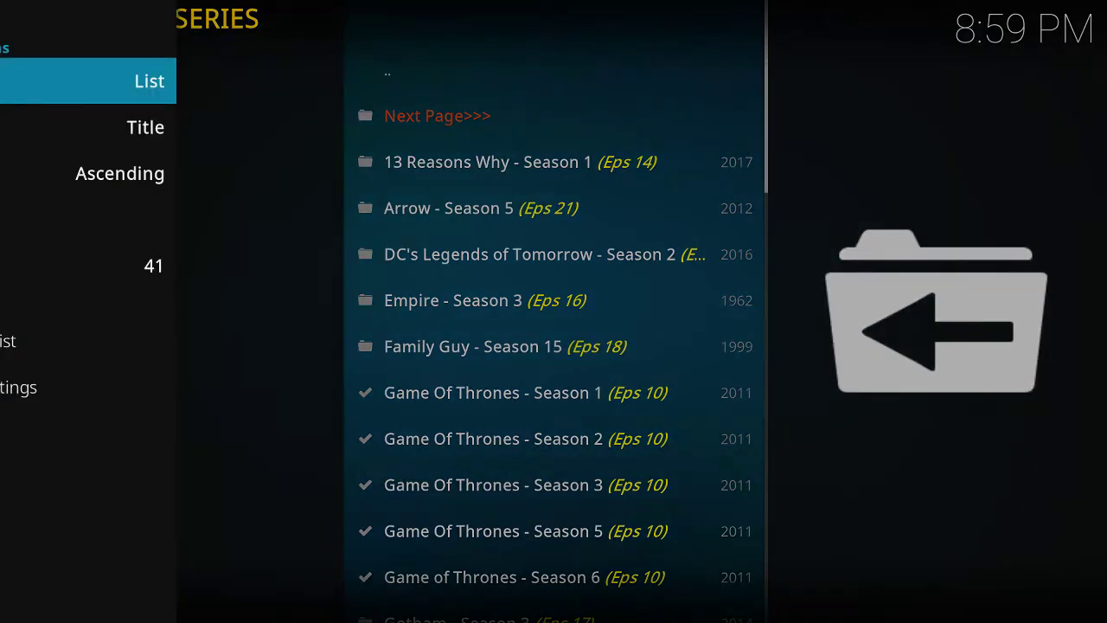
pyautogui.press('Return')
pyautogui.press('Return')
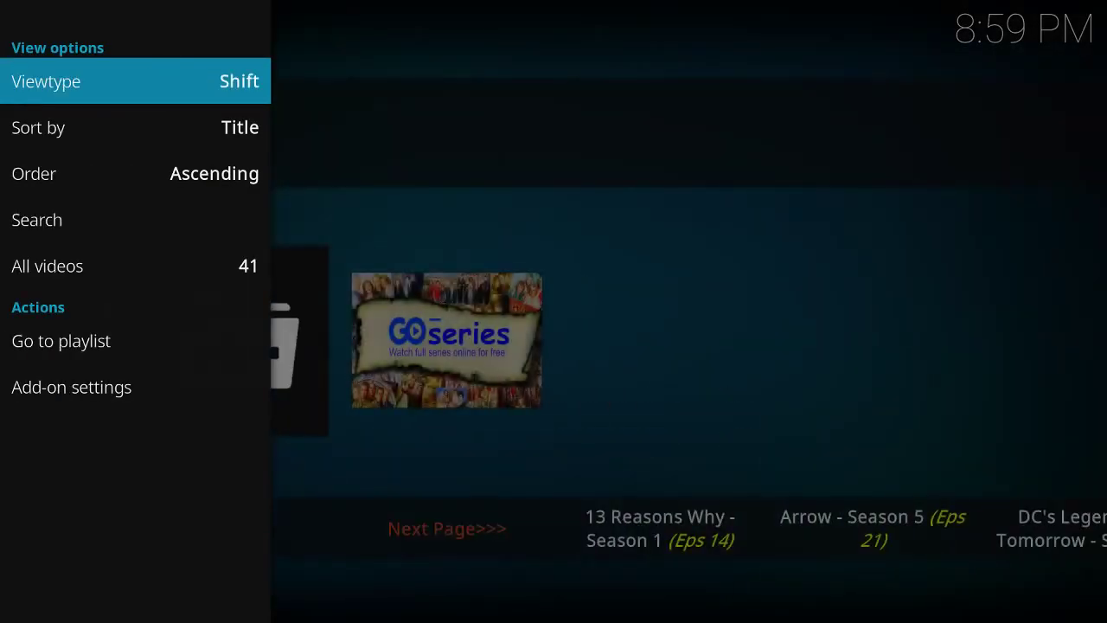
pyautogui.press('Return')
pyautogui.press('Return')
pyautogui.press('Return')
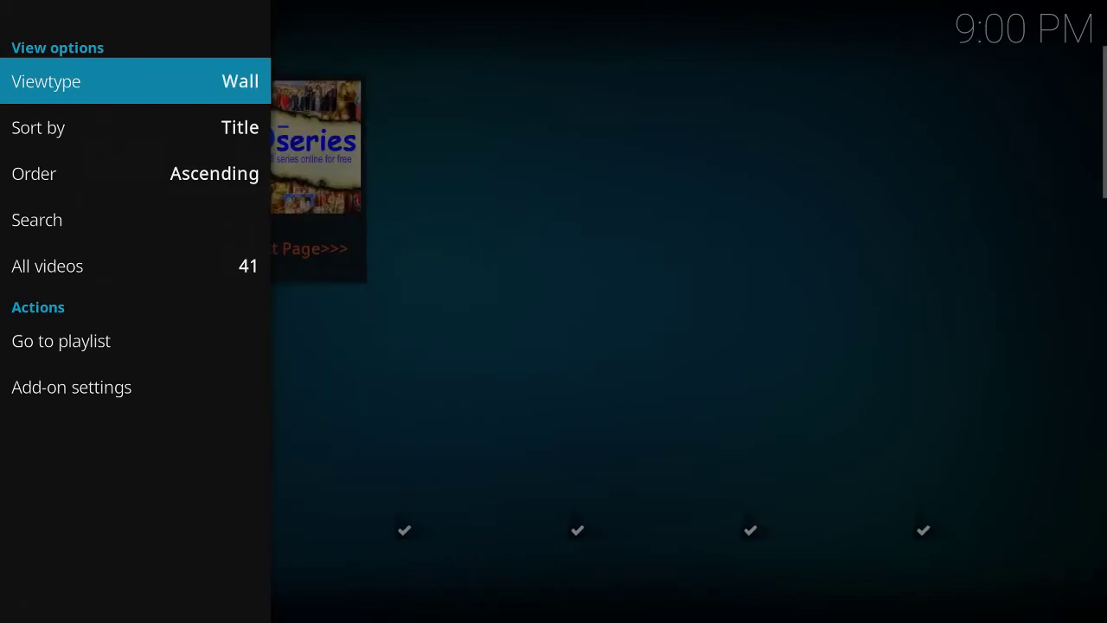
# Find Narcos among the posters in the Most Viewed list and open its episodes.
pyautogui.press('Right')
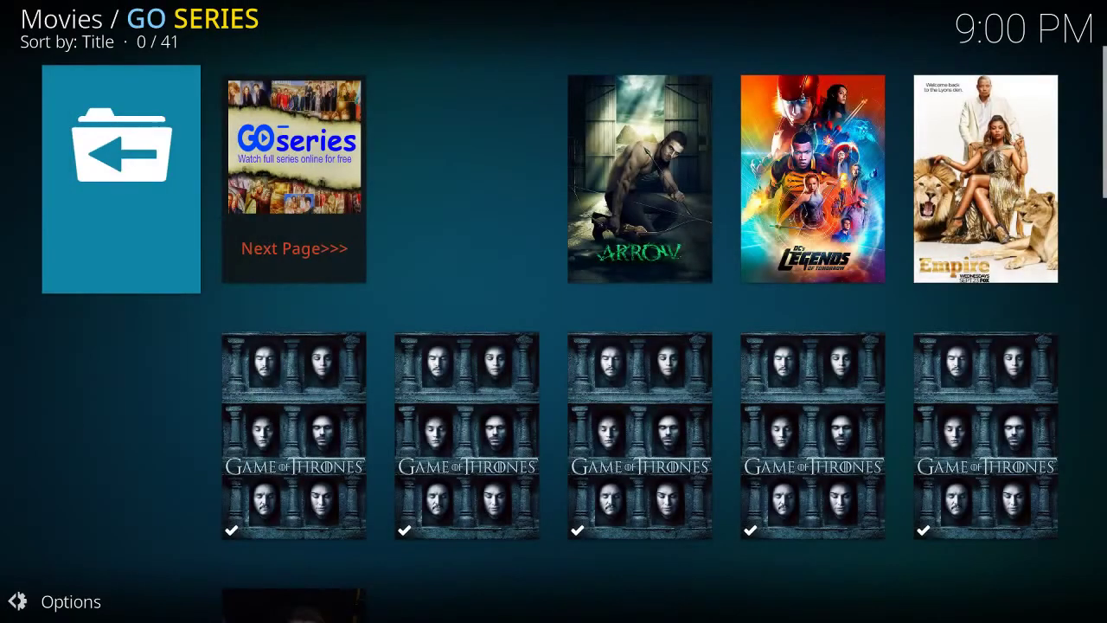
pyautogui.press('Right')
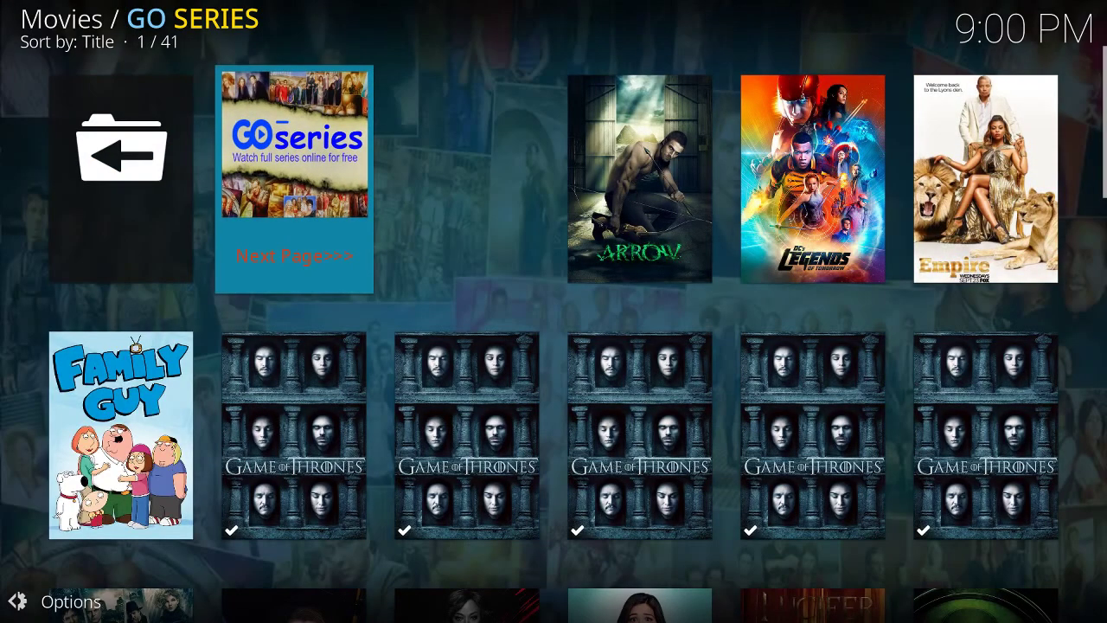
pyautogui.press('Right')
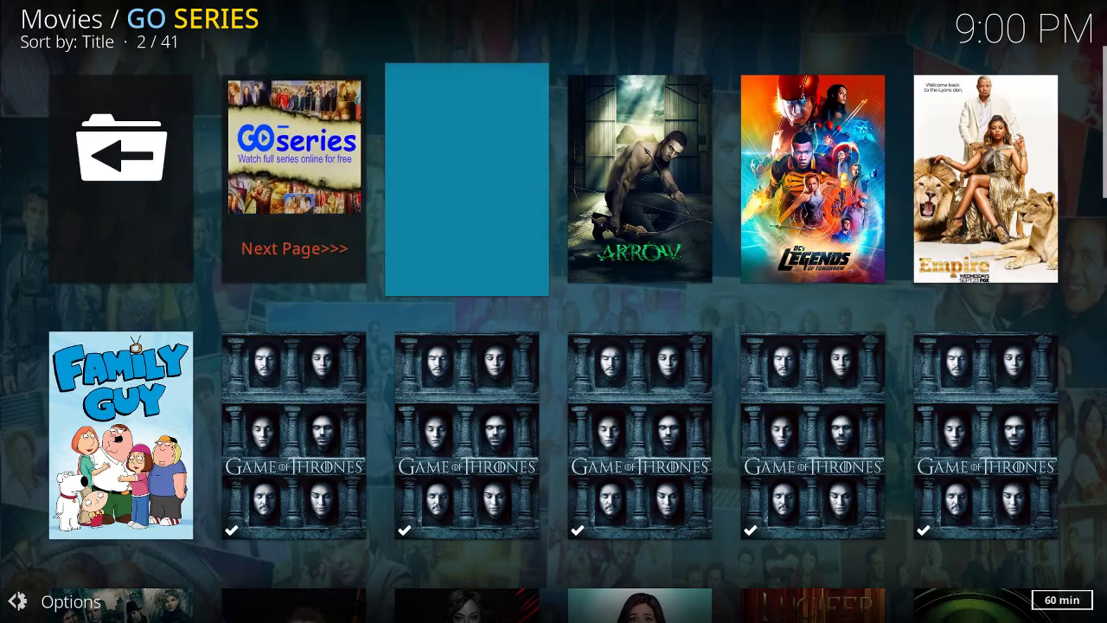
pyautogui.press('Right')
pyautogui.press('Down')
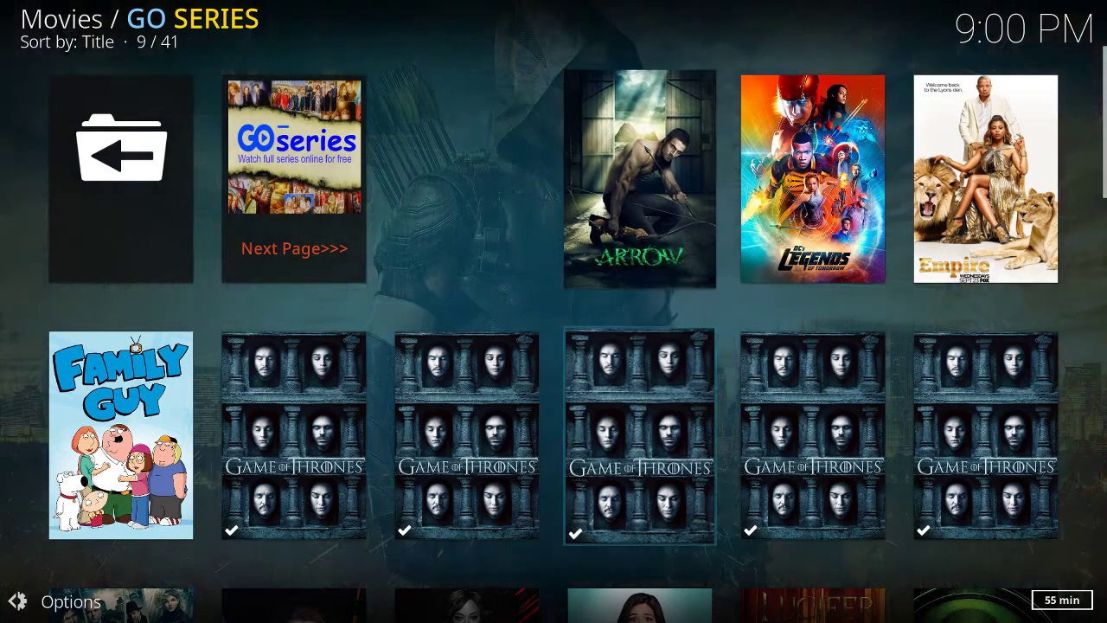
pyautogui.press('Down')
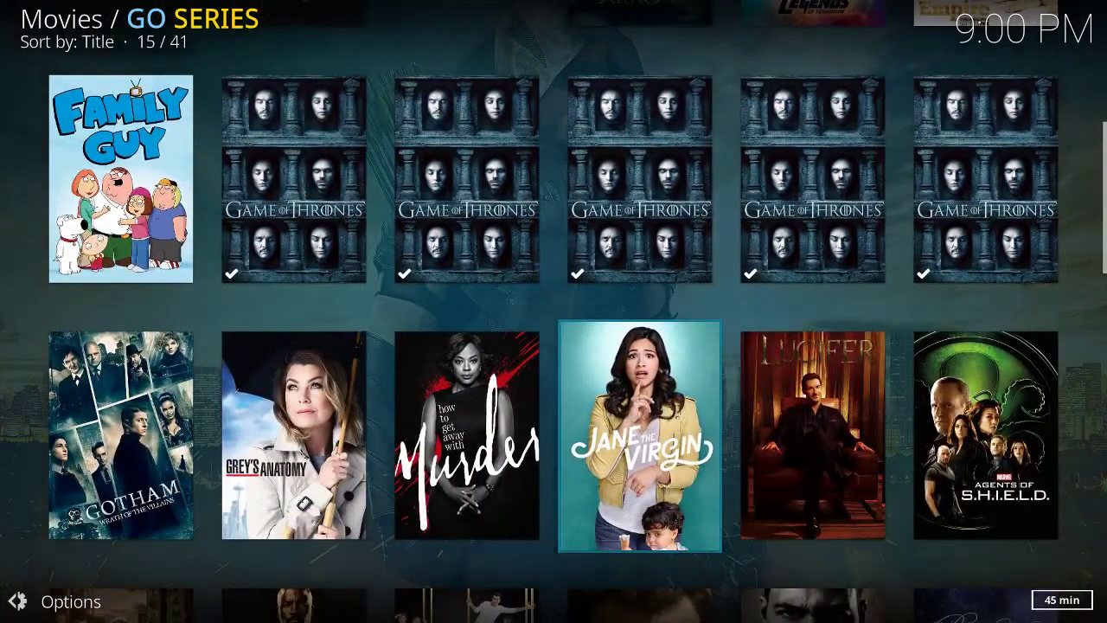
pyautogui.press('Down')
pyautogui.press('Left')
pyautogui.press('Down')
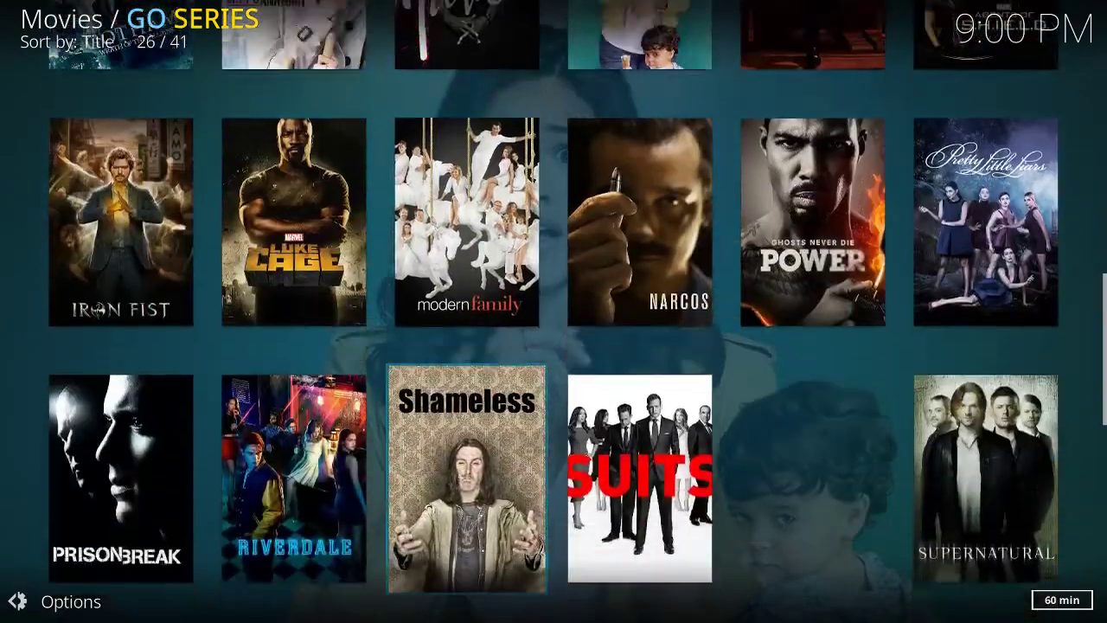
pyautogui.press('Up')
pyautogui.press('Right')
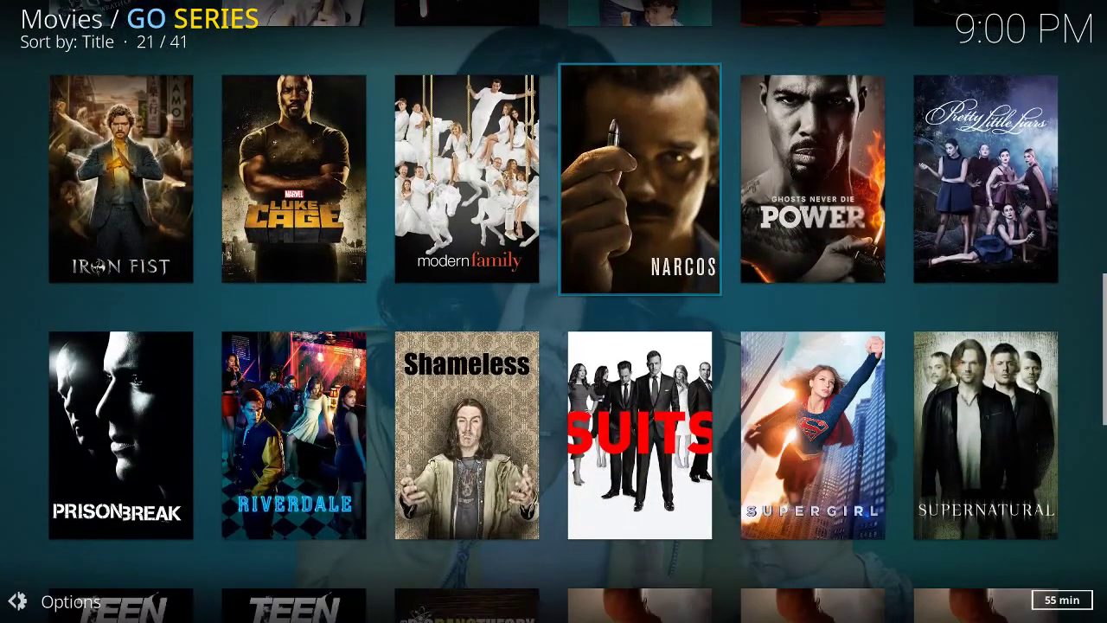
pyautogui.press('Return')
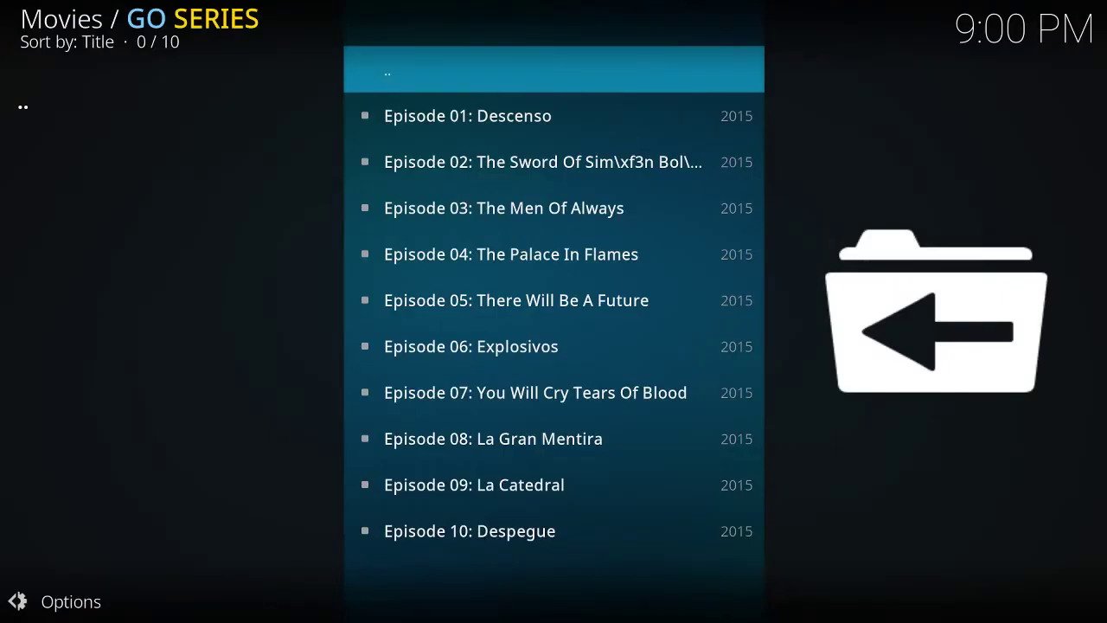
# Look through the Narcos episodes and their descriptions, down to Episode 10: Despegue.
pyautogui.press('Down')
pyautogui.press('Down')
pyautogui.press('Down')
pyautogui.press('Down')
pyautogui.press('Down')
pyautogui.press('Down')
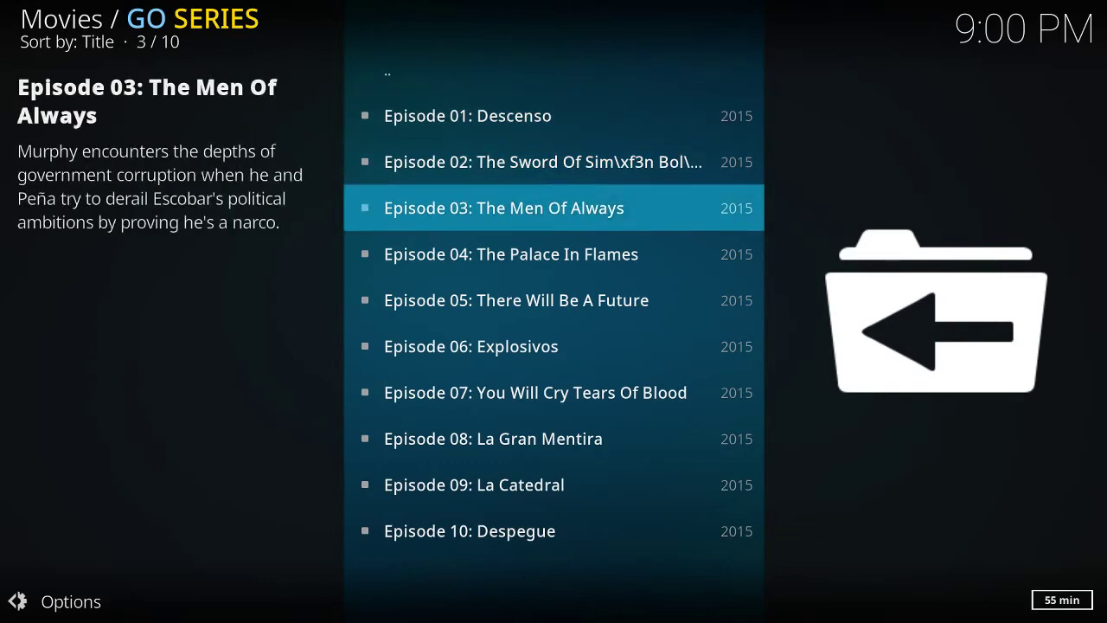
pyautogui.press('Down')
pyautogui.press('Down')
pyautogui.press('Down')
pyautogui.press('Down')
pyautogui.press('Down')
pyautogui.press('Down')
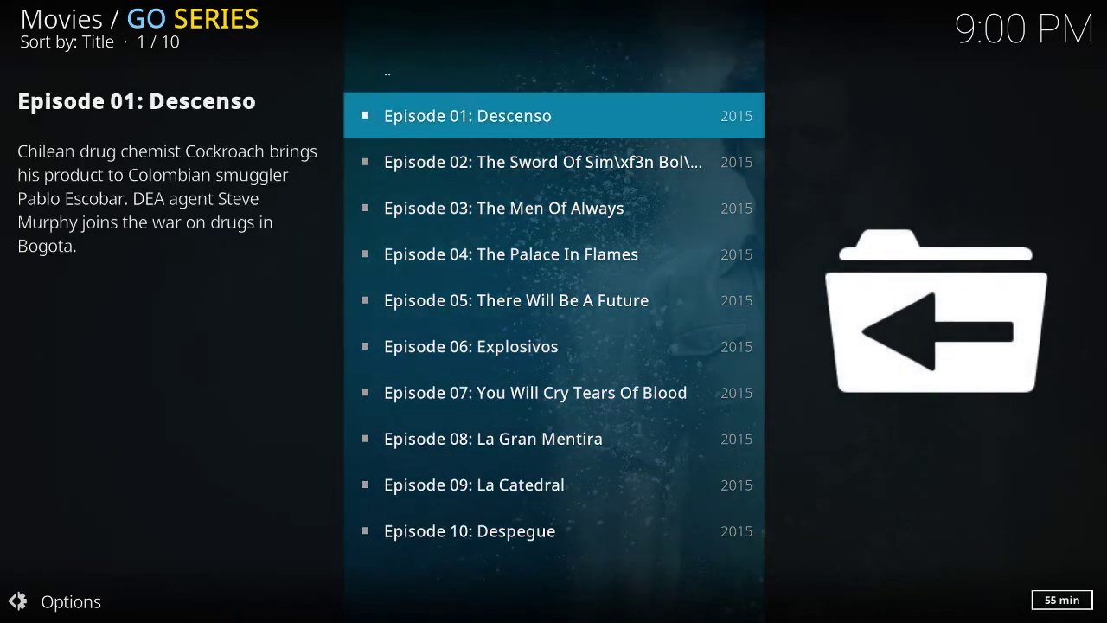
pyautogui.press('Up')
pyautogui.press('Up')
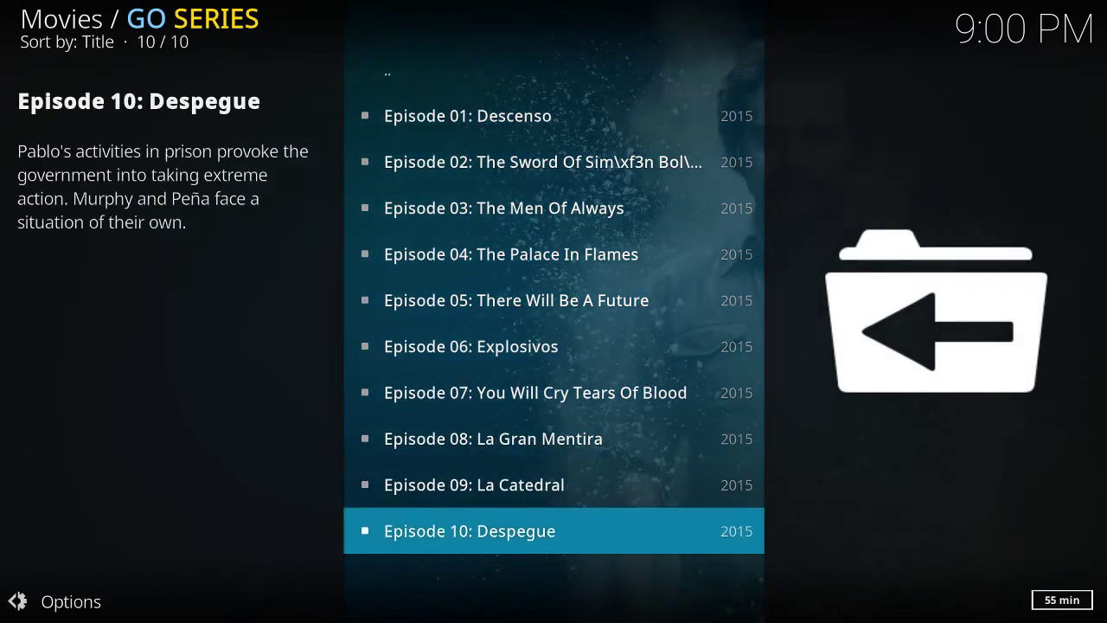
# Leave the Narcos episodes and the Most Viewed list, and open the Recently Added category of GO SERIES.
pyautogui.press('BackSpace')
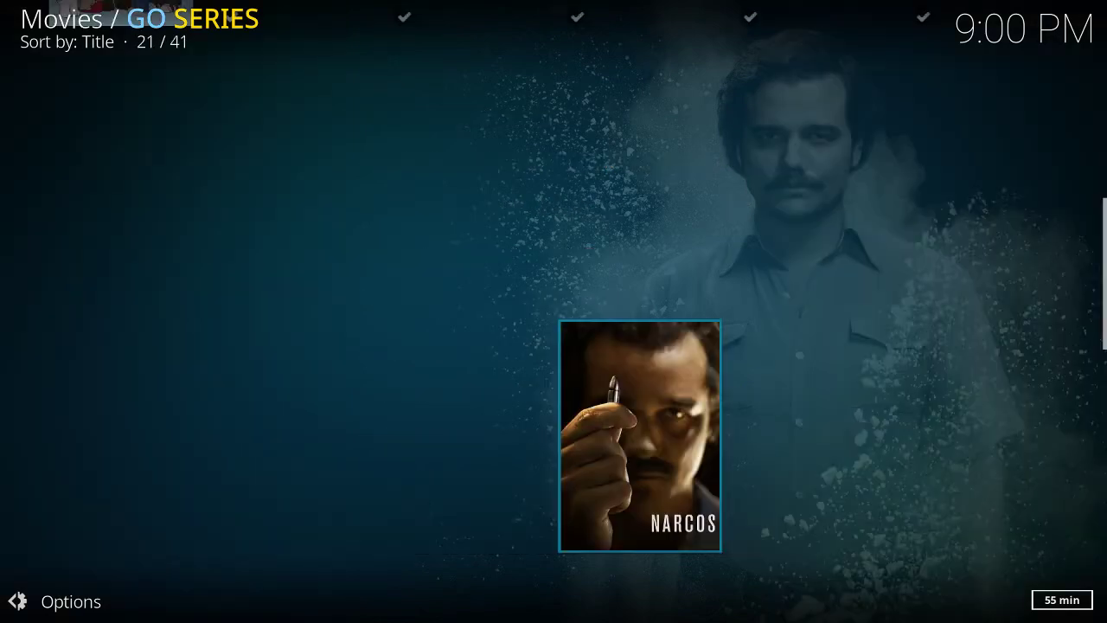
pyautogui.press('Down')
pyautogui.press('Down')
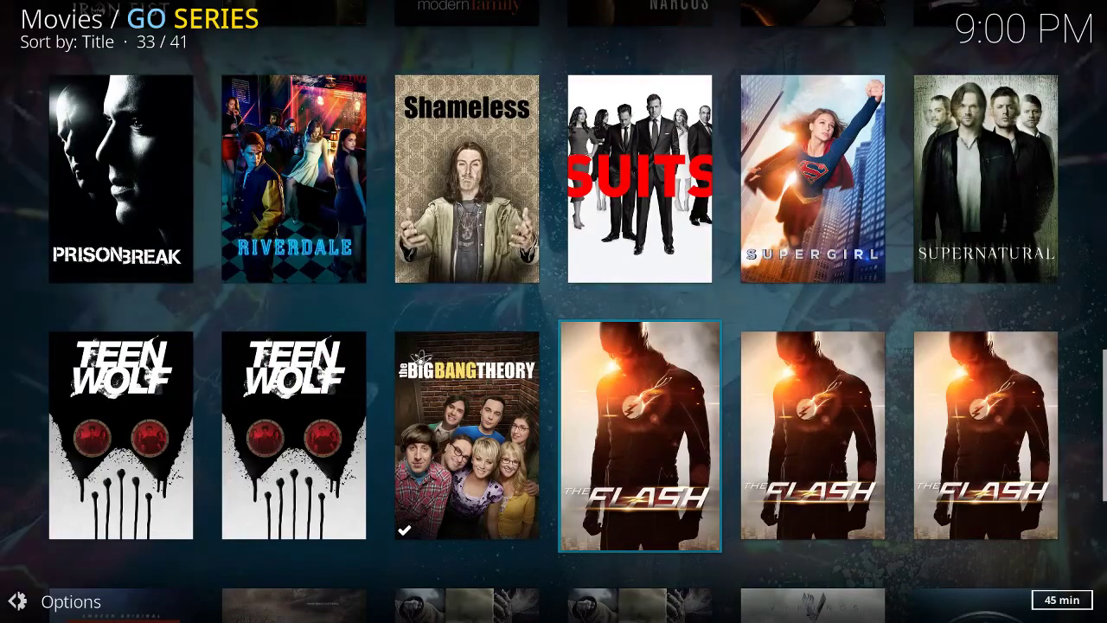
pyautogui.press('BackSpace')
pyautogui.press('Down')
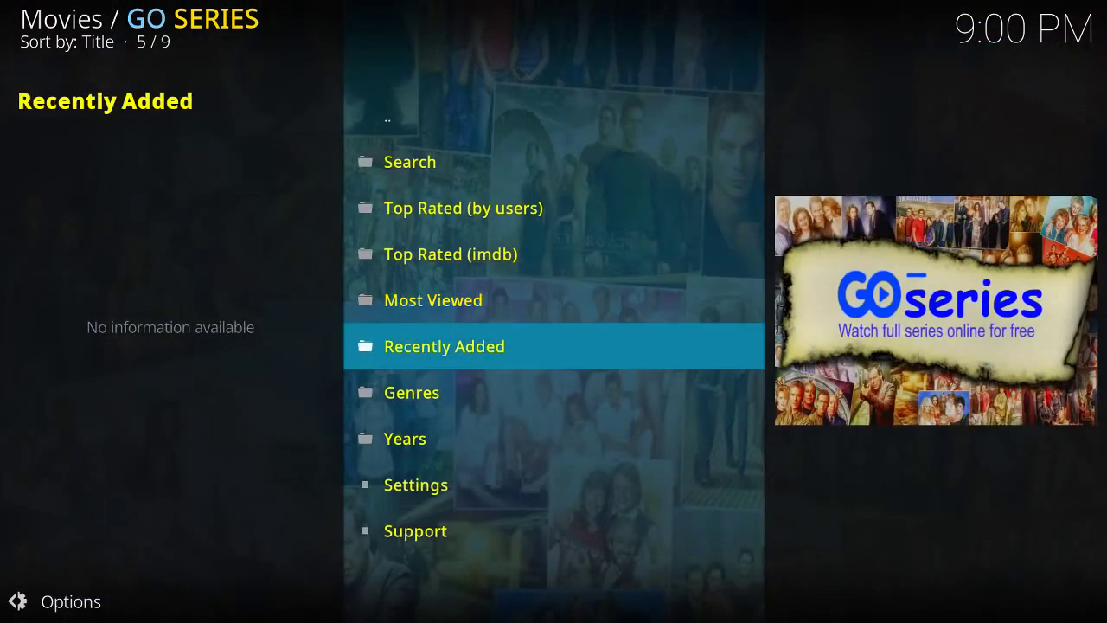
pyautogui.press('Return')
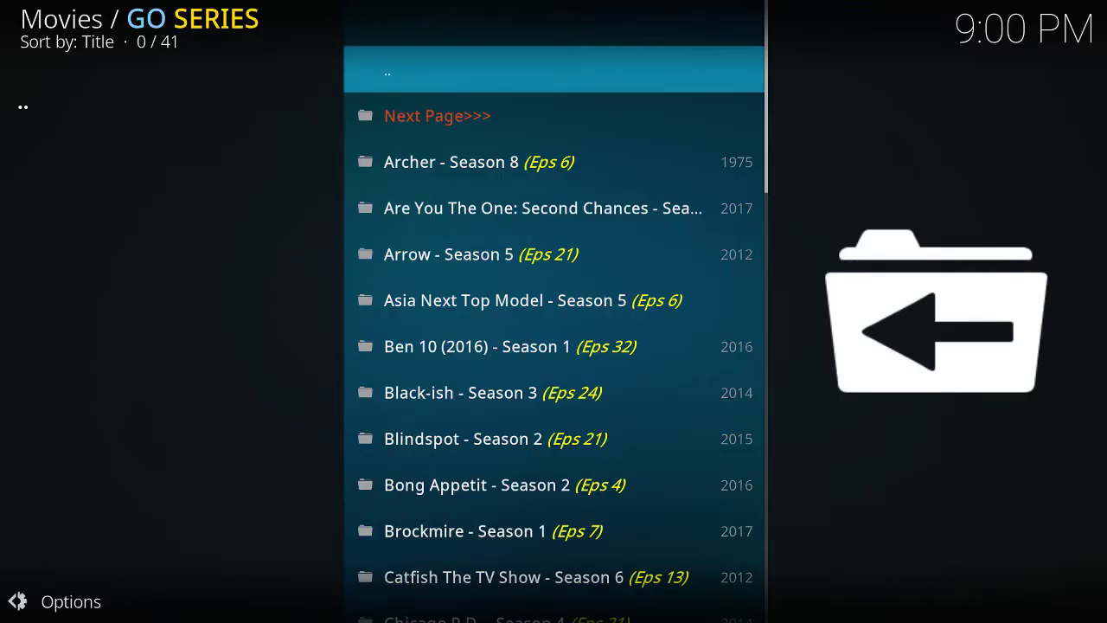
# Change the view type of the Recently Added list to Wall.
pyautogui.press('Down')
pyautogui.press('Down')
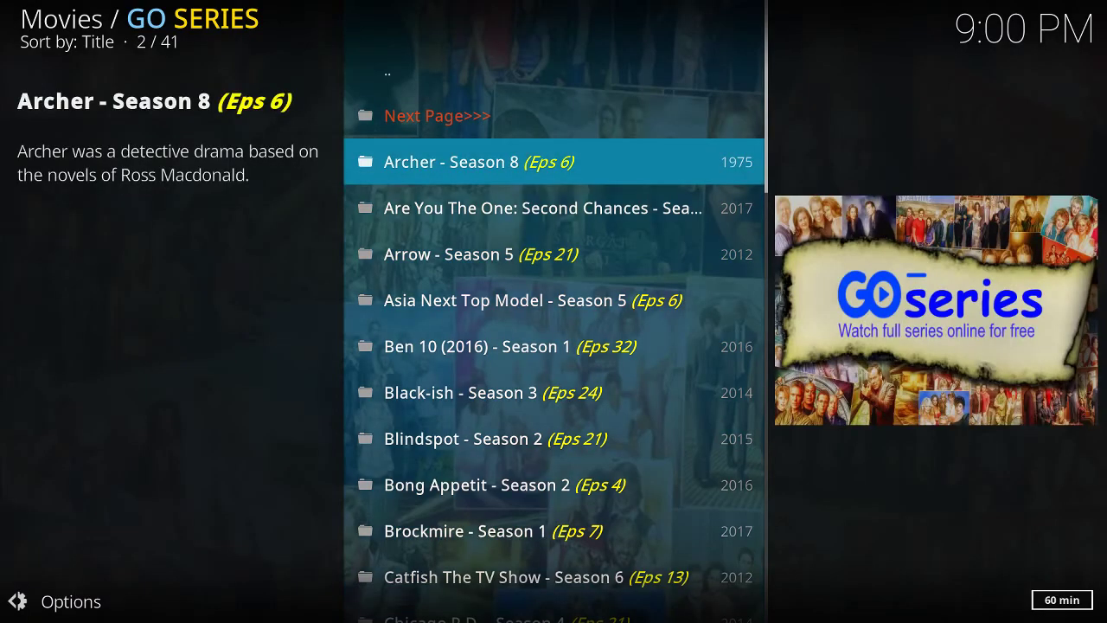
pyautogui.press('Down')
pyautogui.press('Left')
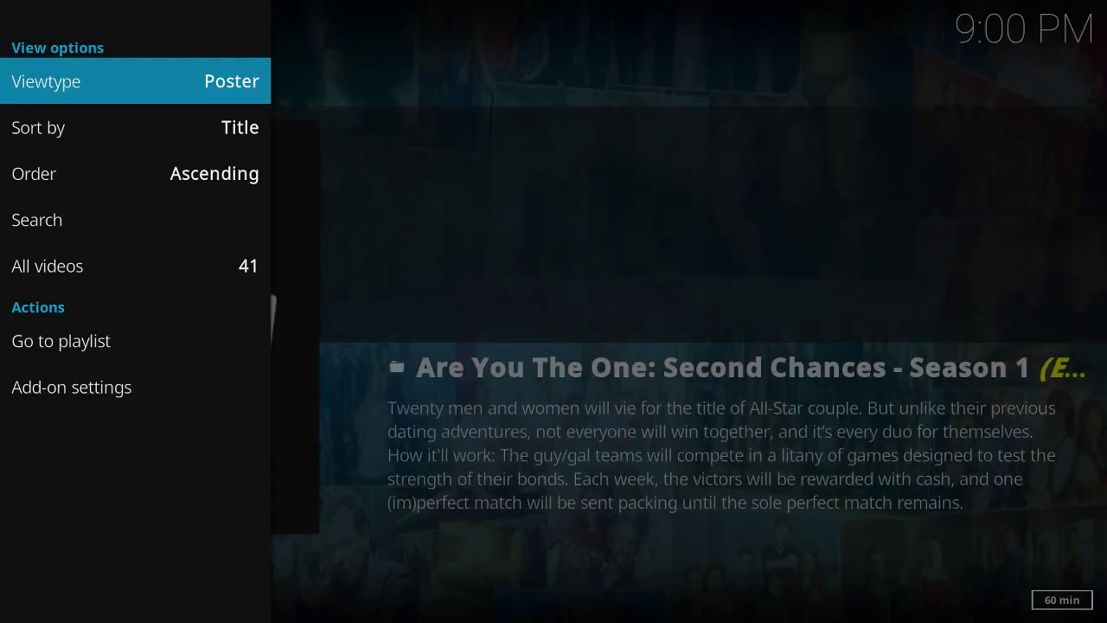
pyautogui.press('Return')
pyautogui.press('Return')
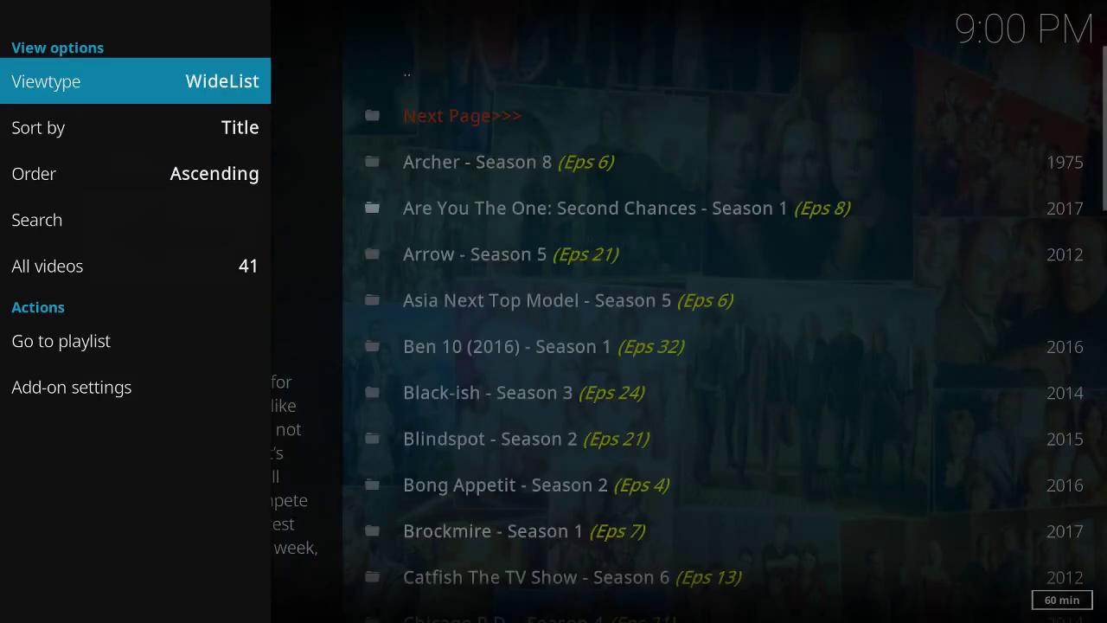
pyautogui.press('Return')
pyautogui.press('Right')
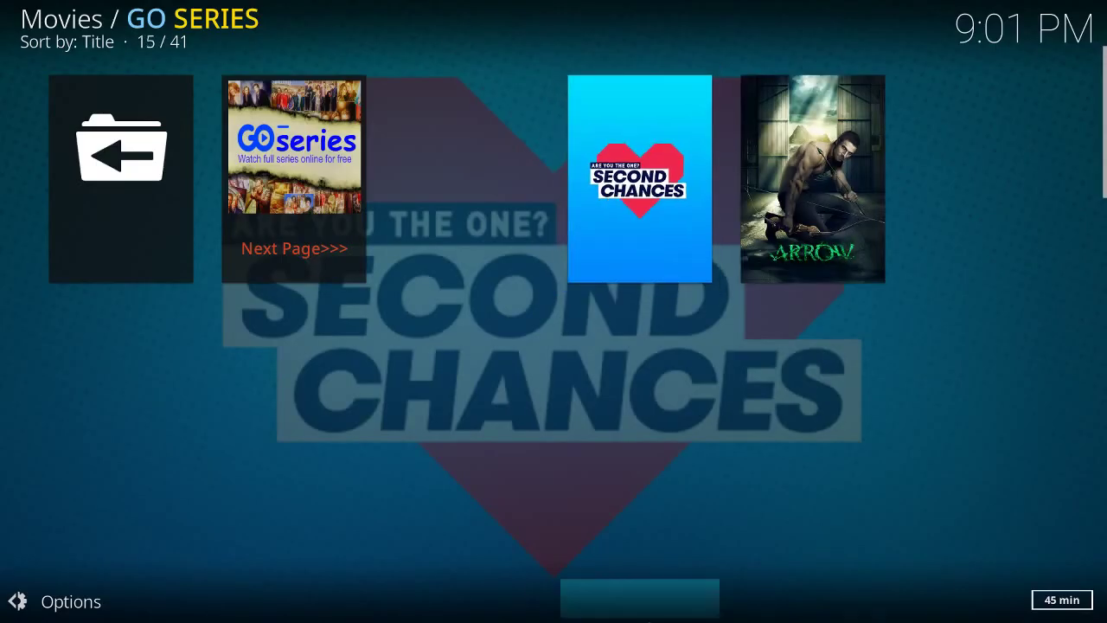
# Cycle the Recently Added list through the other view types, including List and InfoWall, back to Wall.
pyautogui.click(50, 598)
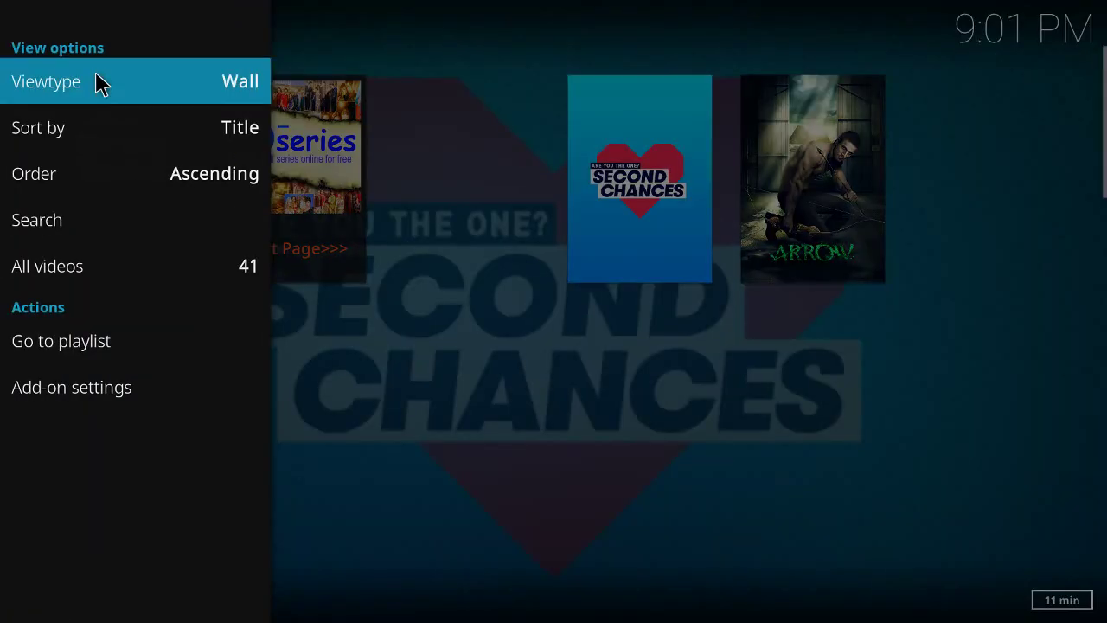
pyautogui.click(53, 100)
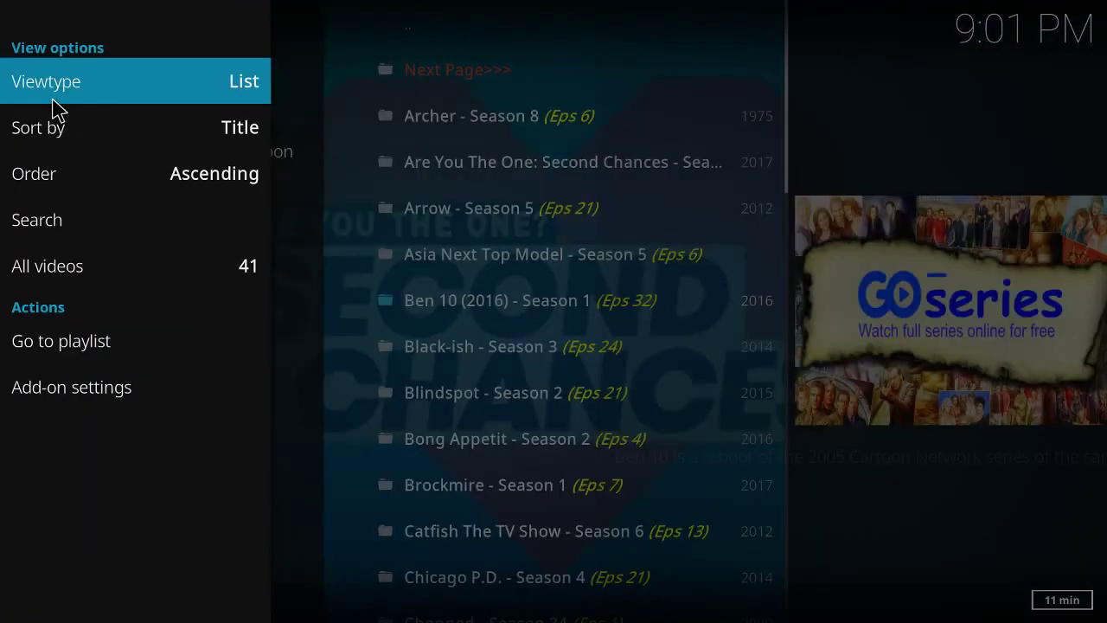
pyautogui.click(53, 100)
pyautogui.click(53, 99)
pyautogui.click(53, 99)
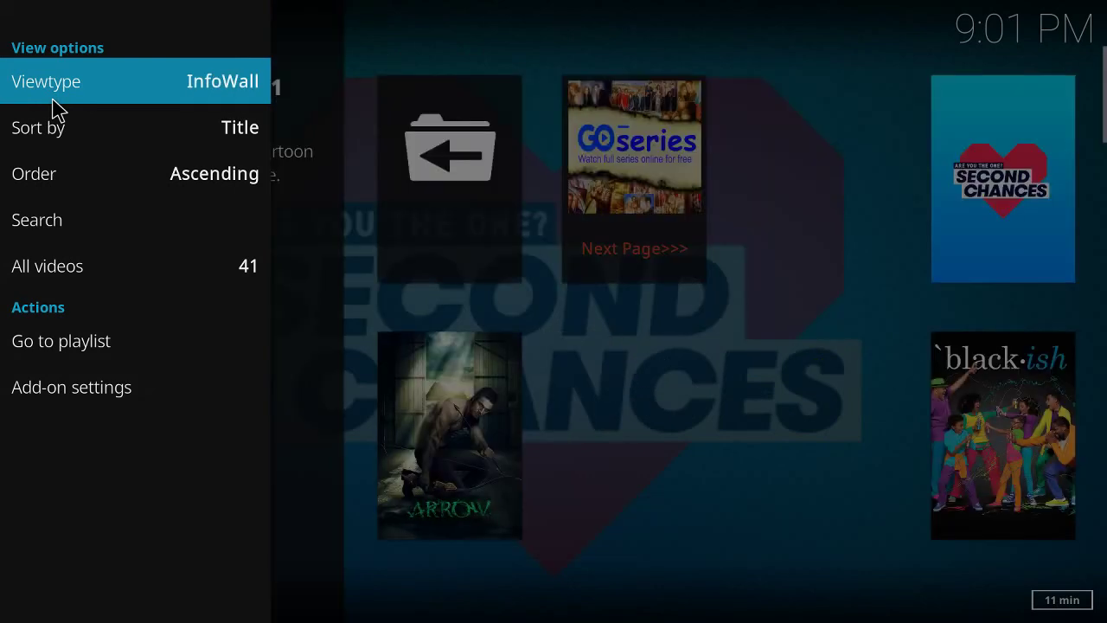
pyautogui.click(53, 100)
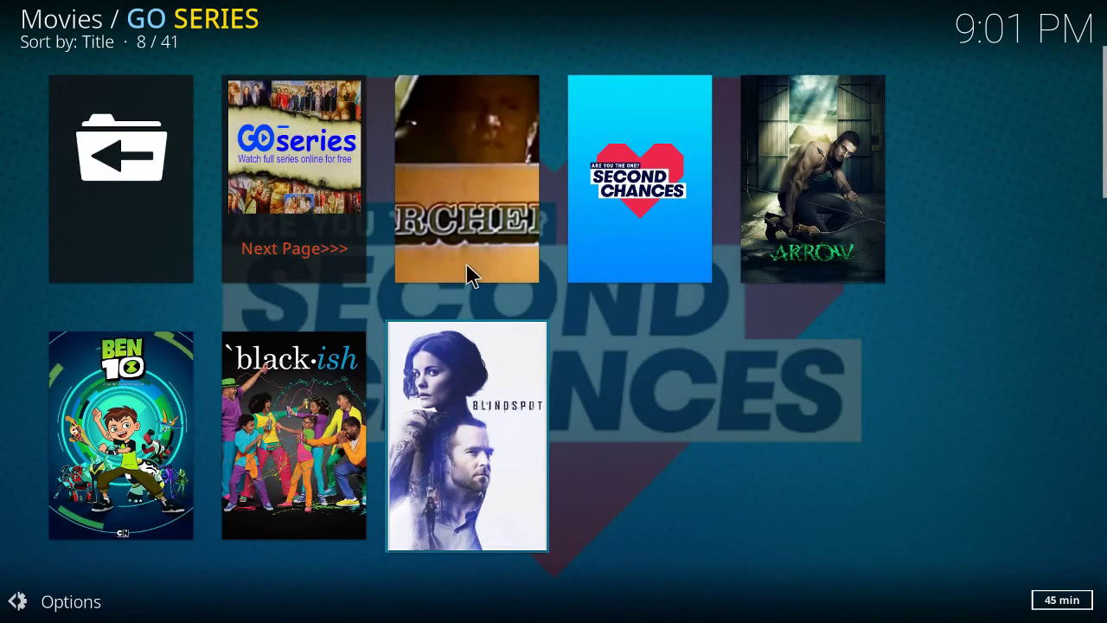
# Find Brockmire among the Recently Added posters and open its episodes.
pyautogui.press('Down')
pyautogui.press('Up')
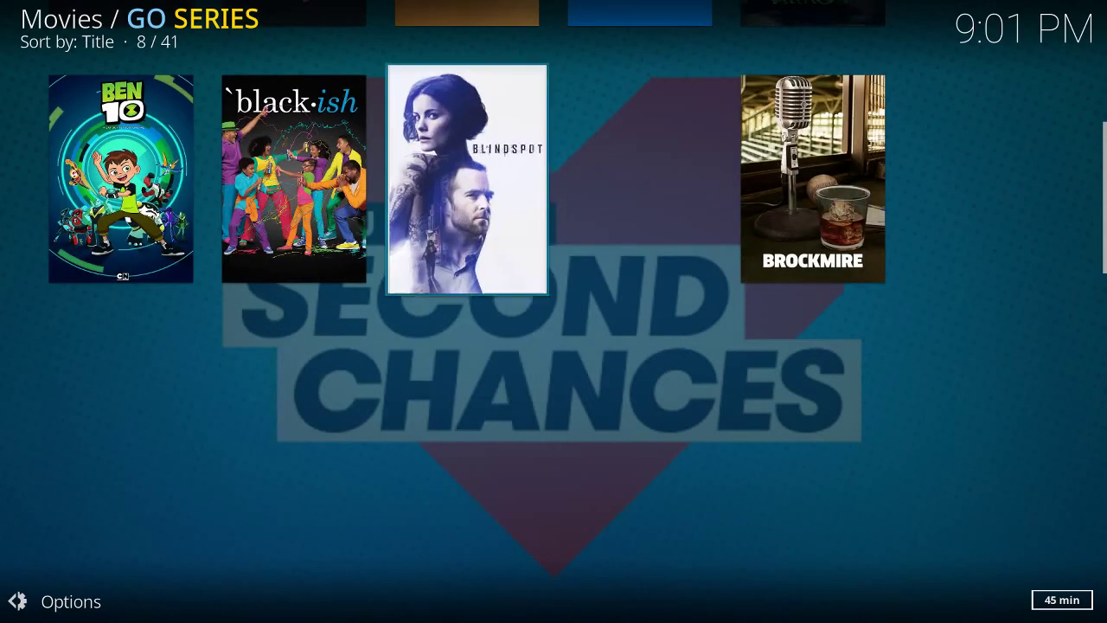
pyautogui.press('Up')
pyautogui.press('Left')
pyautogui.press('Right')
pyautogui.press('Right')
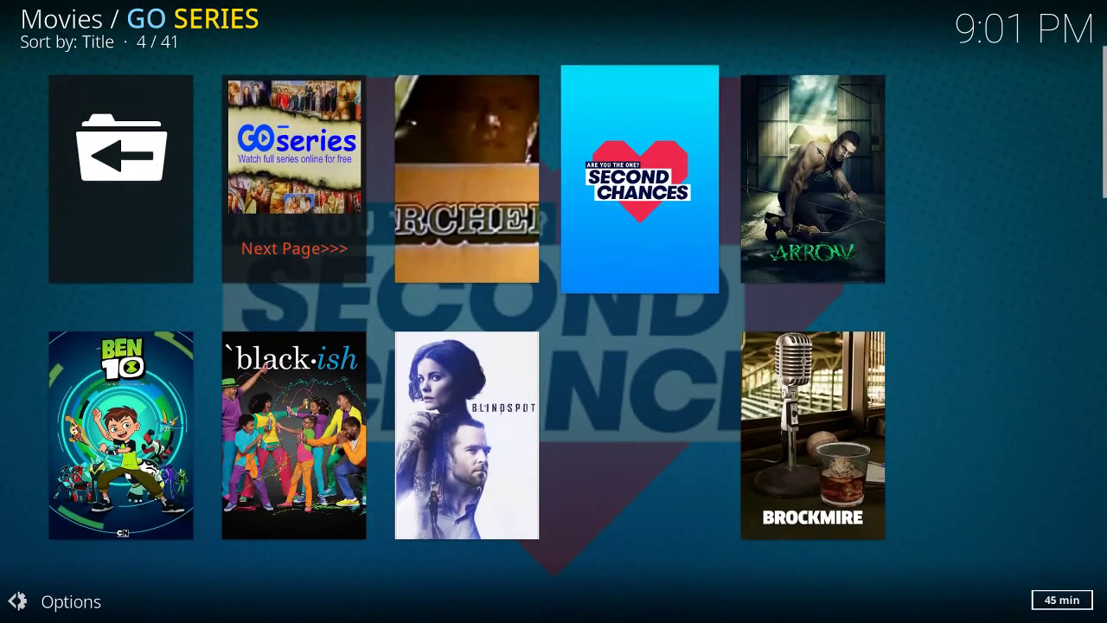
pyautogui.press('Down')
pyautogui.press('Right')
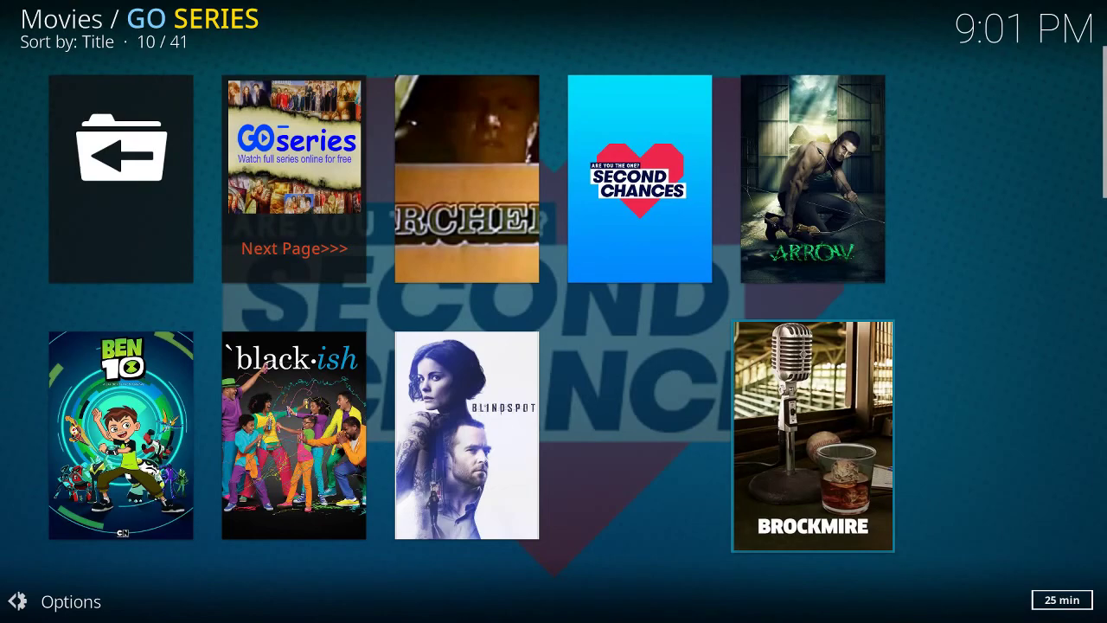
pyautogui.press('Return')
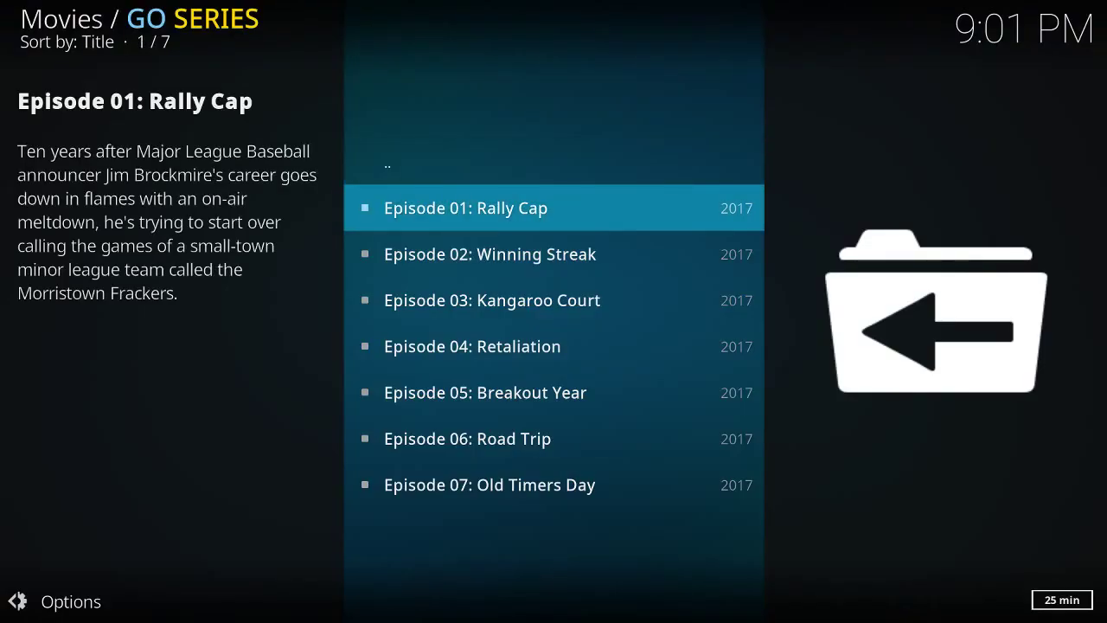
# Leave the Brockmire episodes and exit GO SERIES to the video add-ons list.
pyautogui.press('Return')
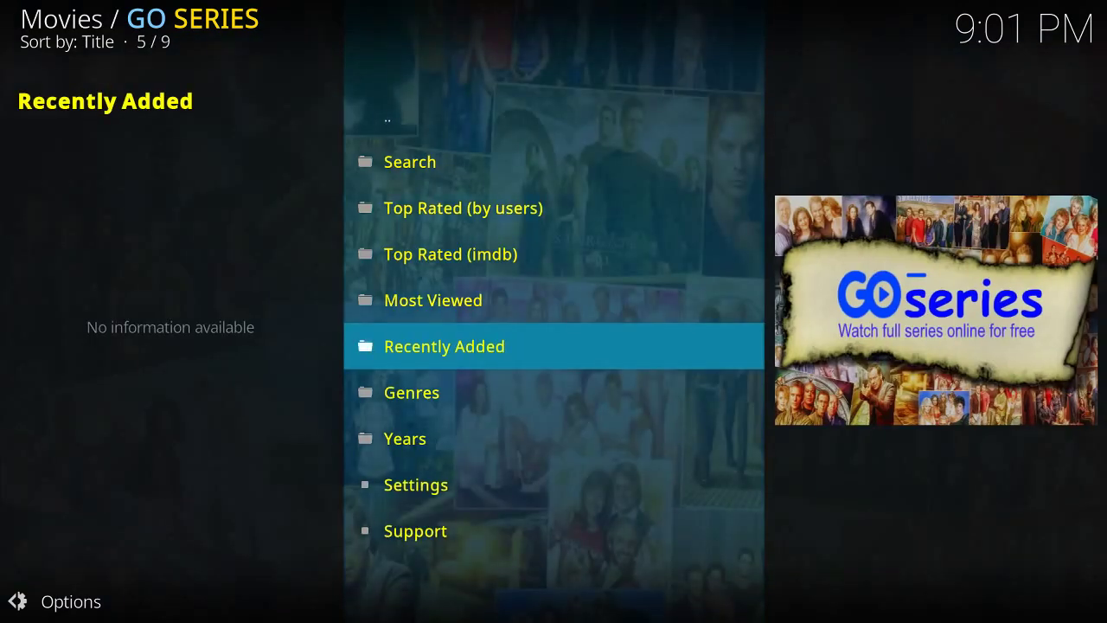
pyautogui.press('BackSpace')
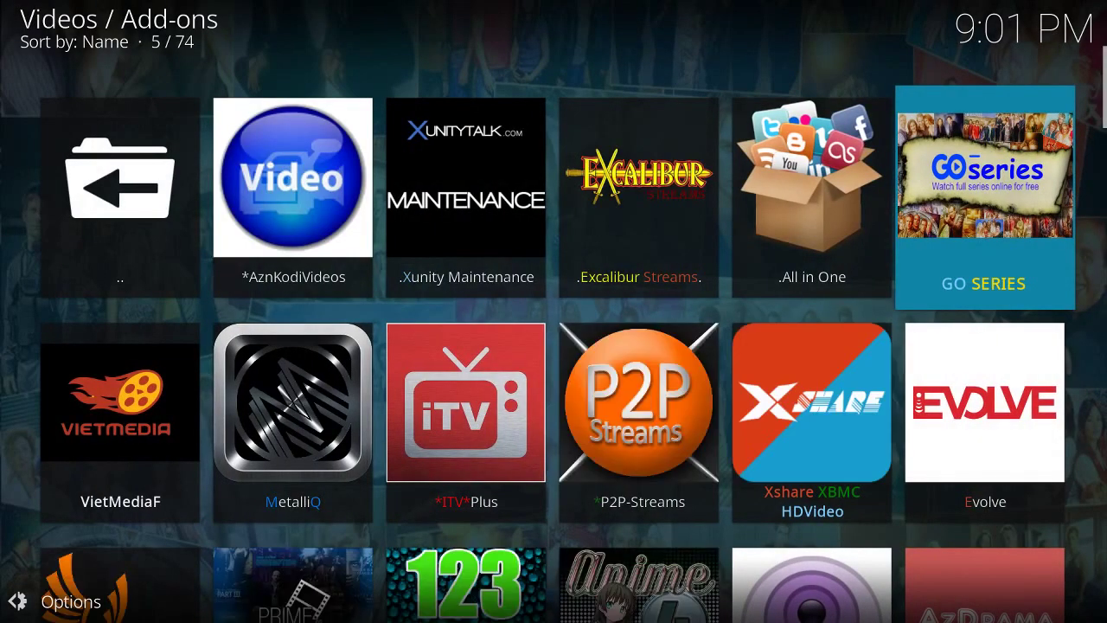